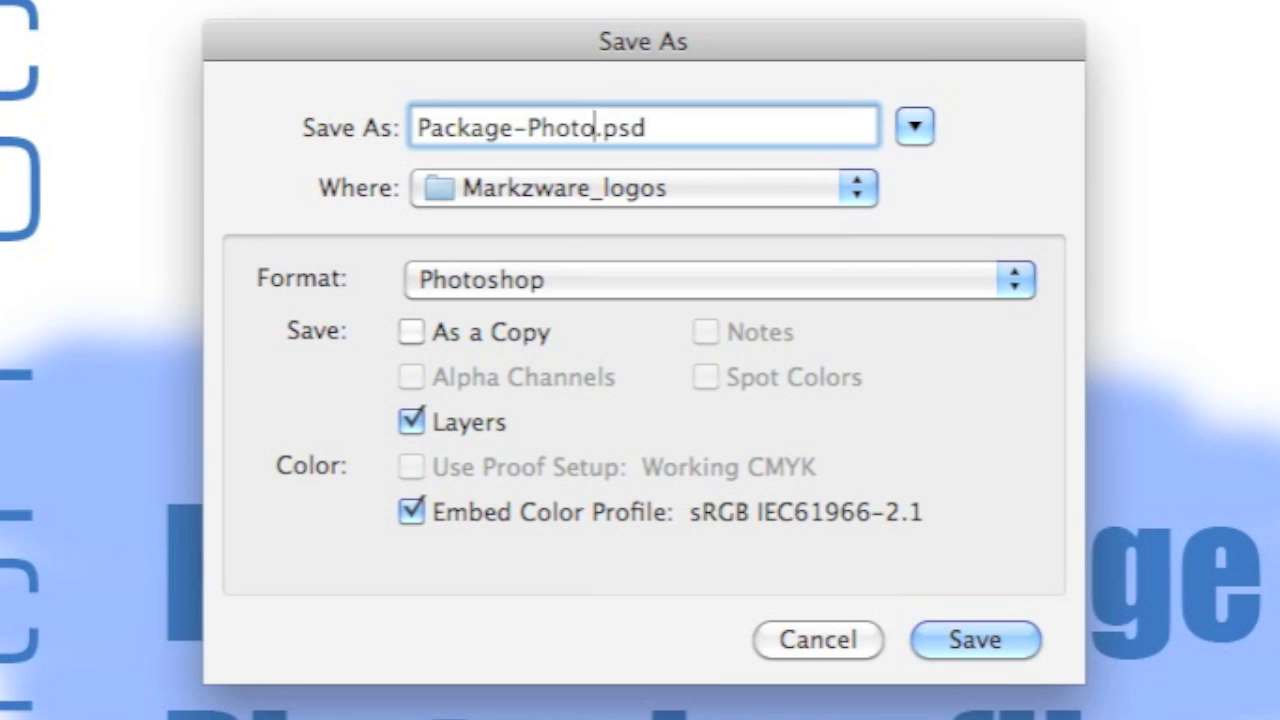
Save the layered Photoshop file as Package-Photoshop-FlightCheck.psd
text(shop-FlightCheck)
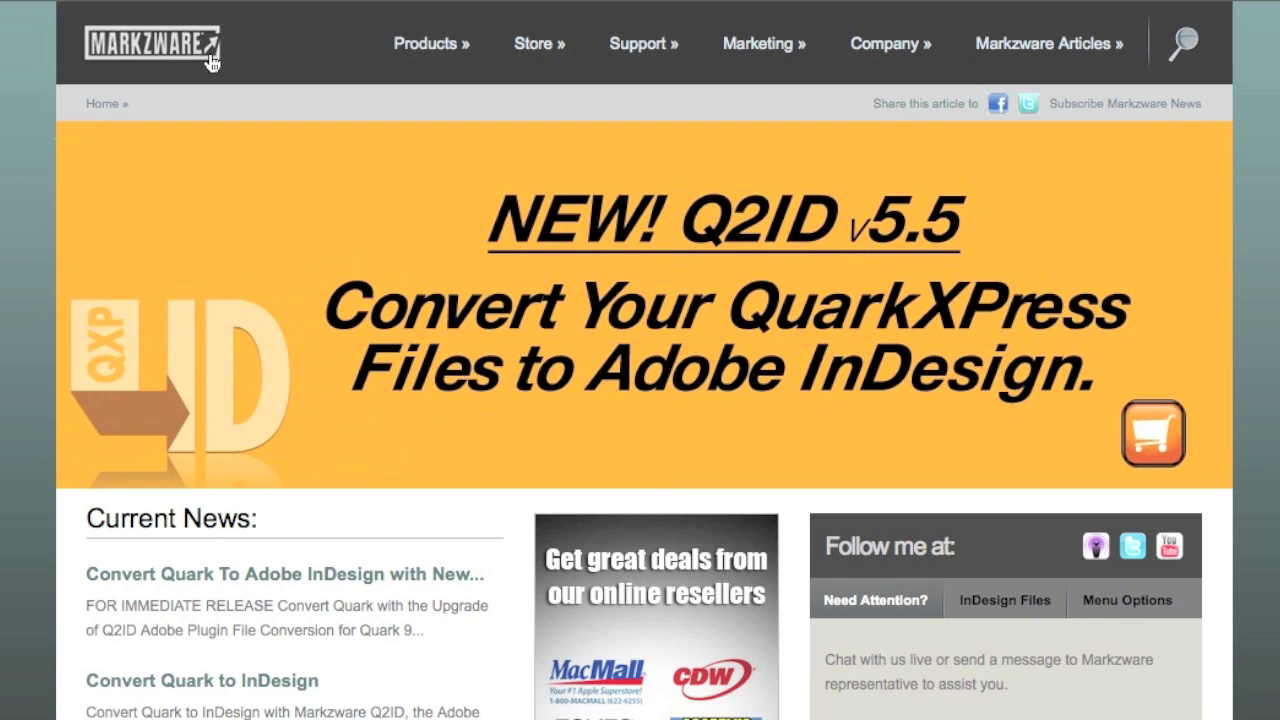
mouse_move(492, 101)
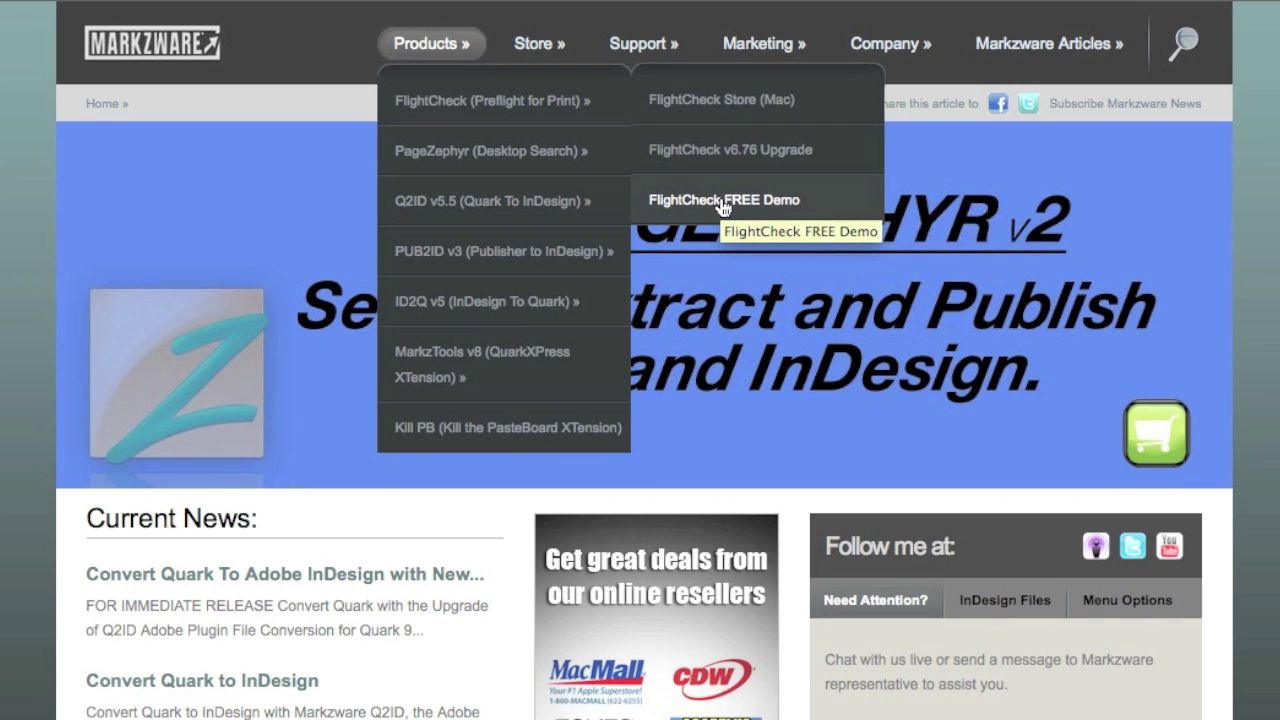
Order the free 30-day FlightCheck demo and copy its activation key
click(722, 200)
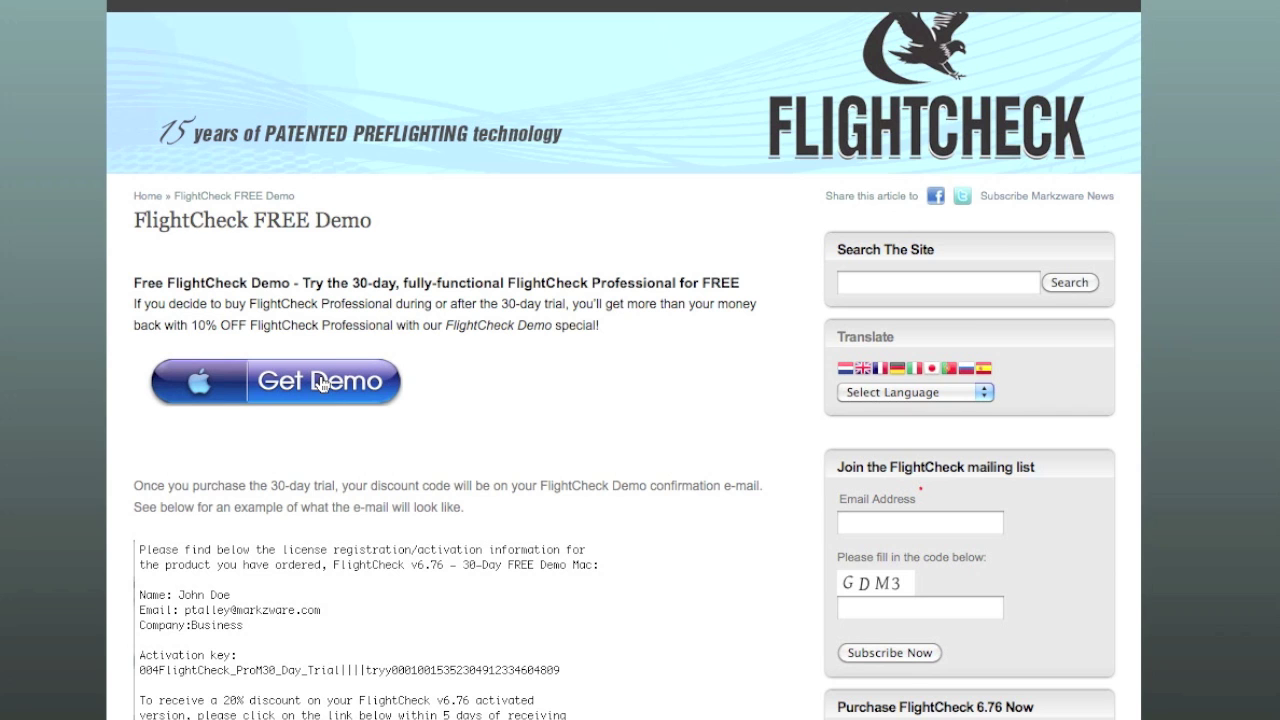
click(320, 382)
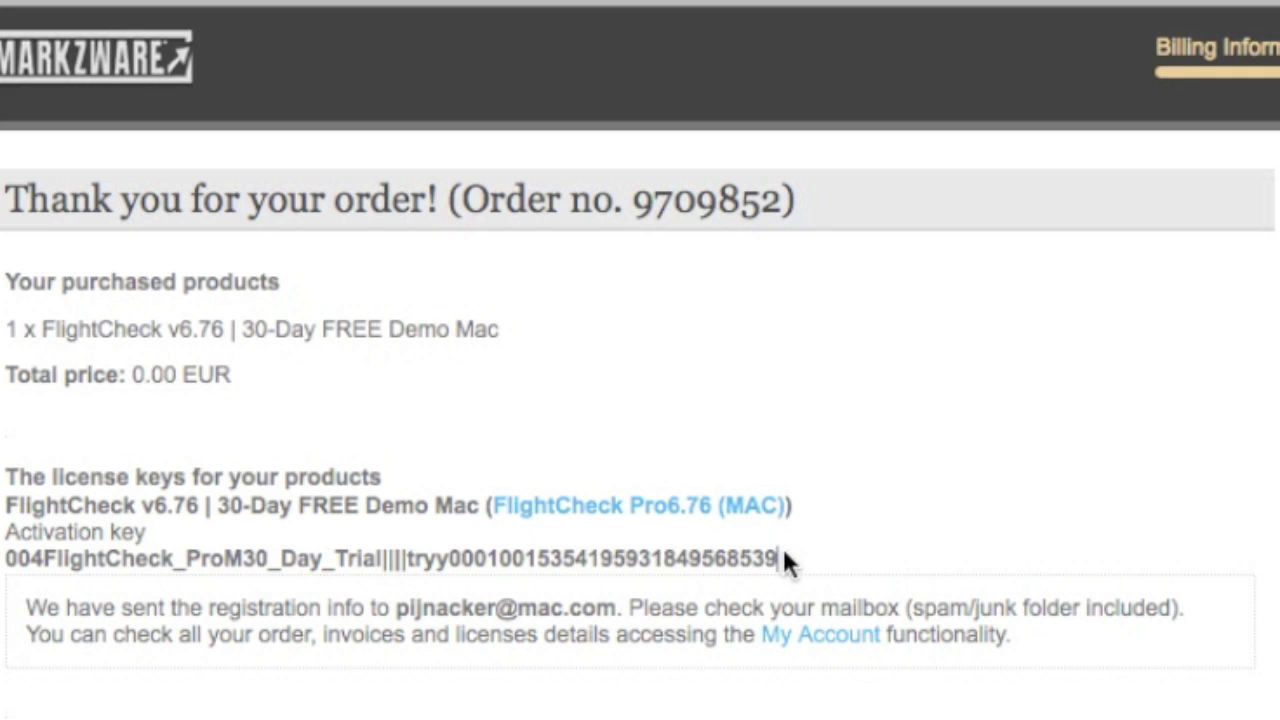
drag(780, 558, 5, 558)
key(super+c)
click(603, 425)
Download the FlightCheck Pro 6.76 Mac installer from the download page
click(646, 510)
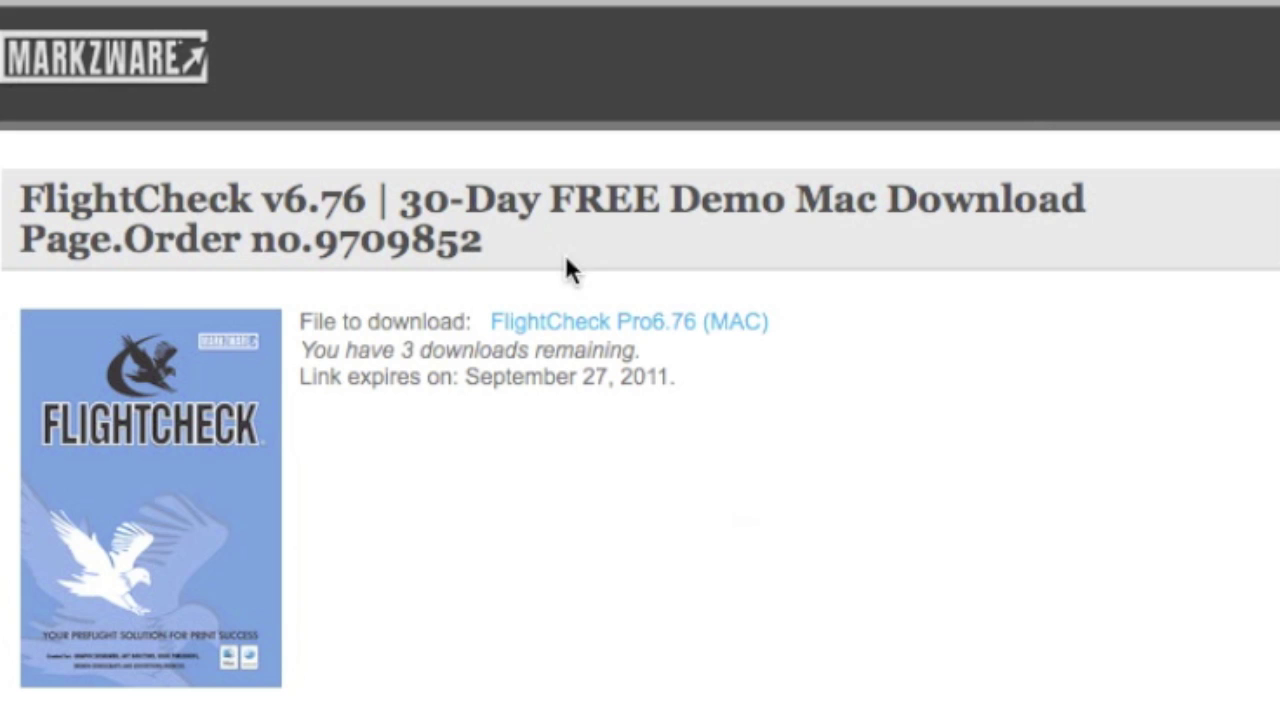
click(660, 333)
drag(451, 134, 517, 134)
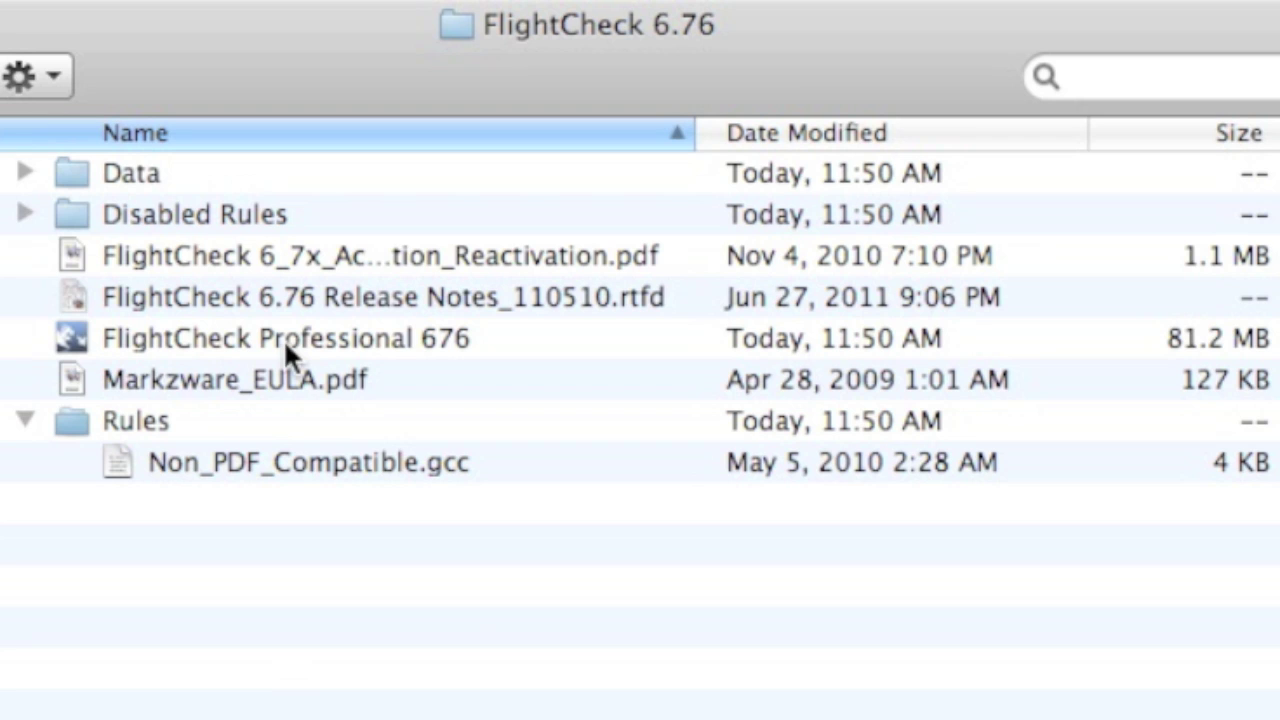
Launch FlightCheck Professional 676 and activate it with the pasted trial licensing ID
double_click(66, 330)
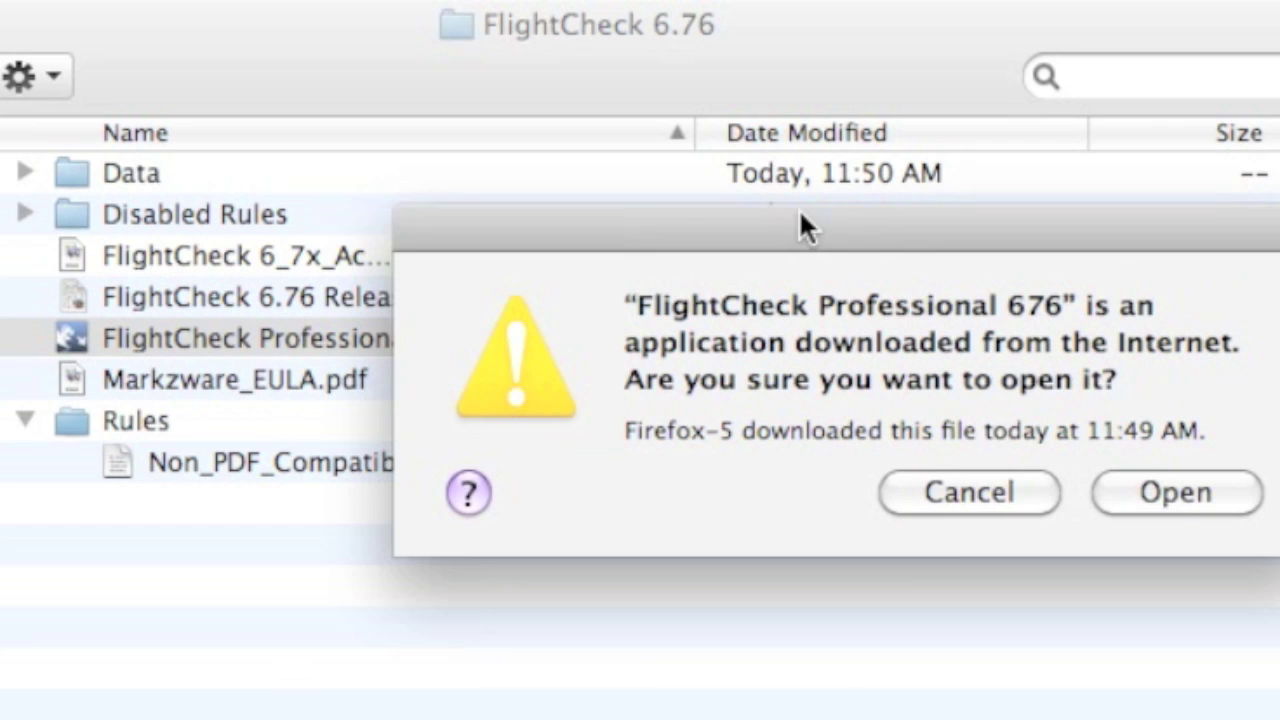
click(1166, 486)
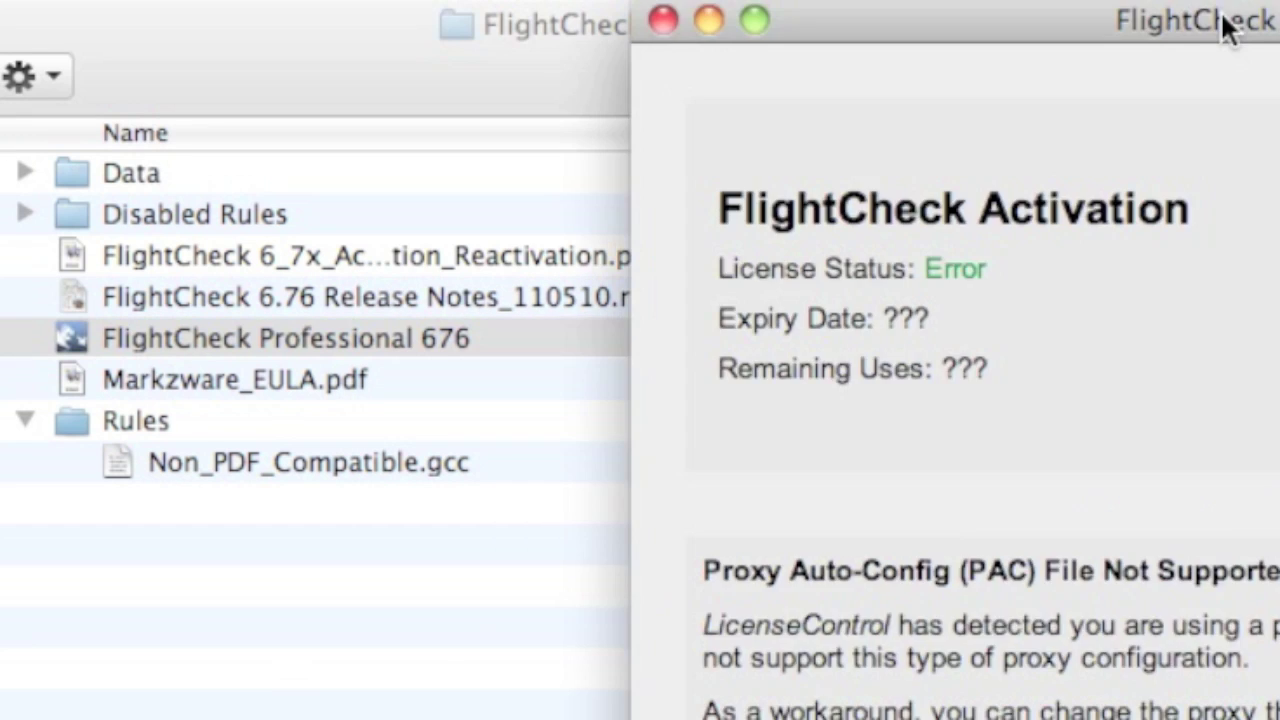
drag(1263, 28, 545, 25)
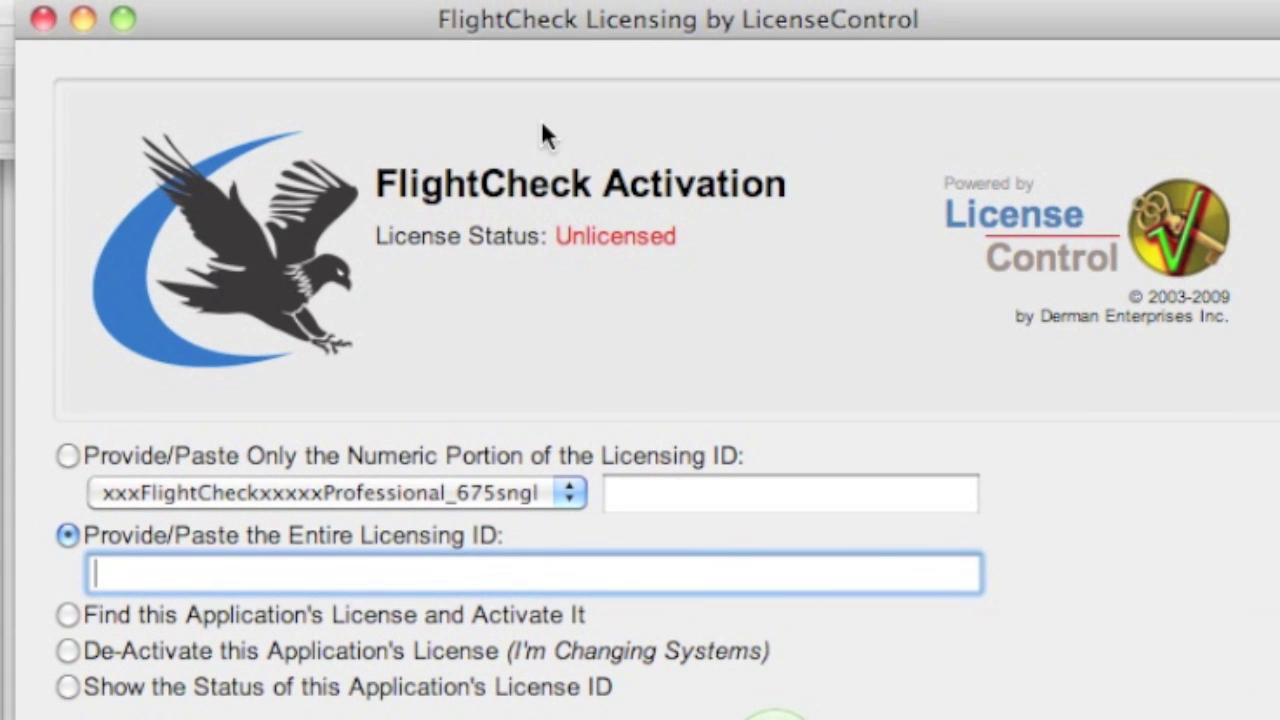
key(super+v)
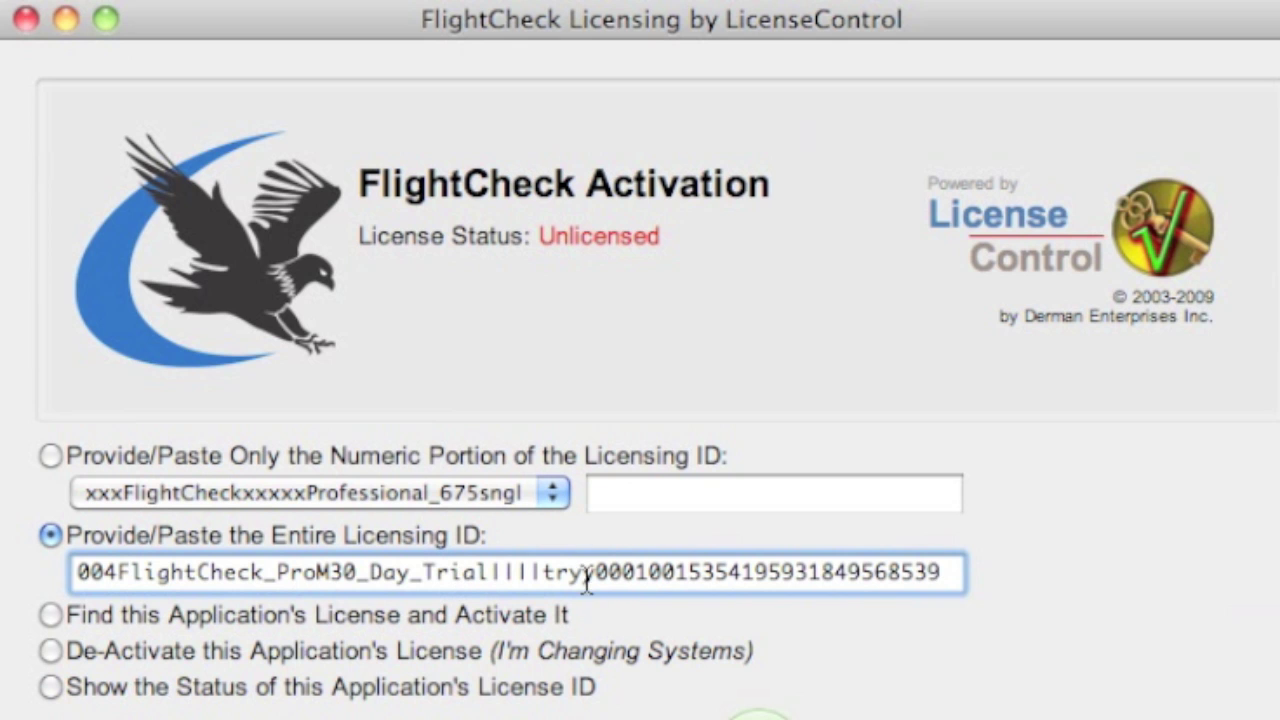
key(Return)
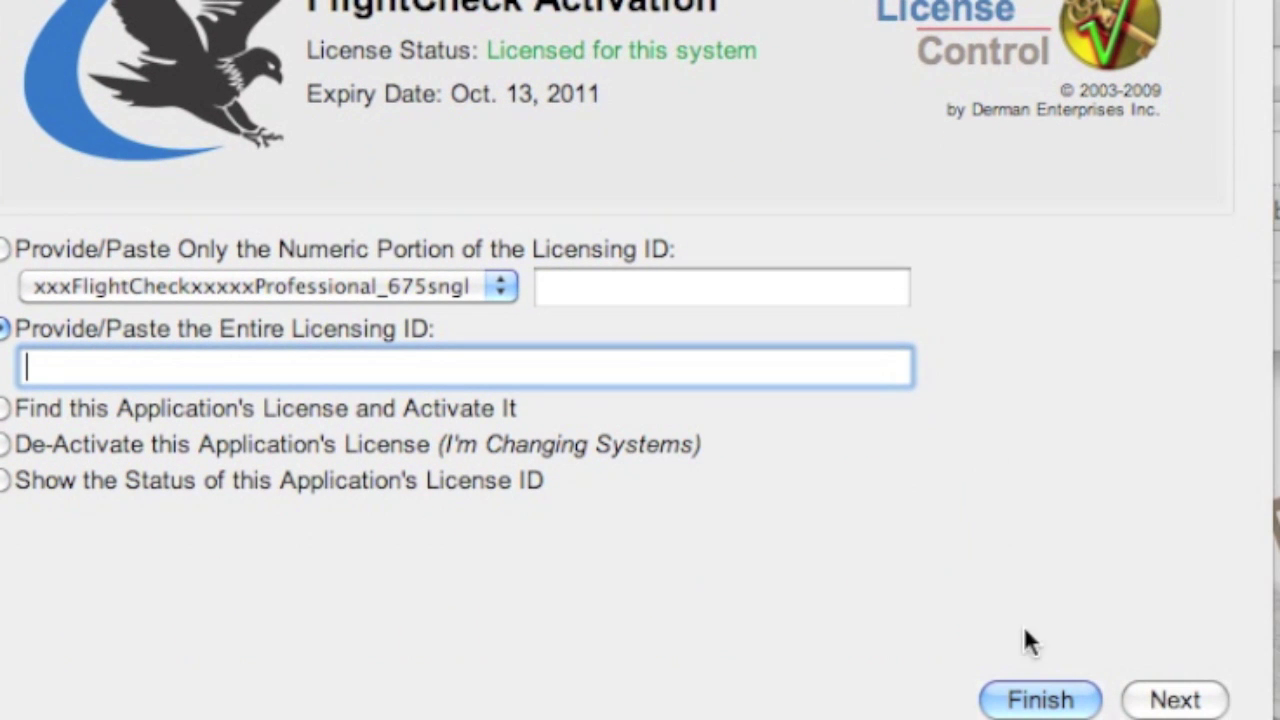
click(1023, 697)
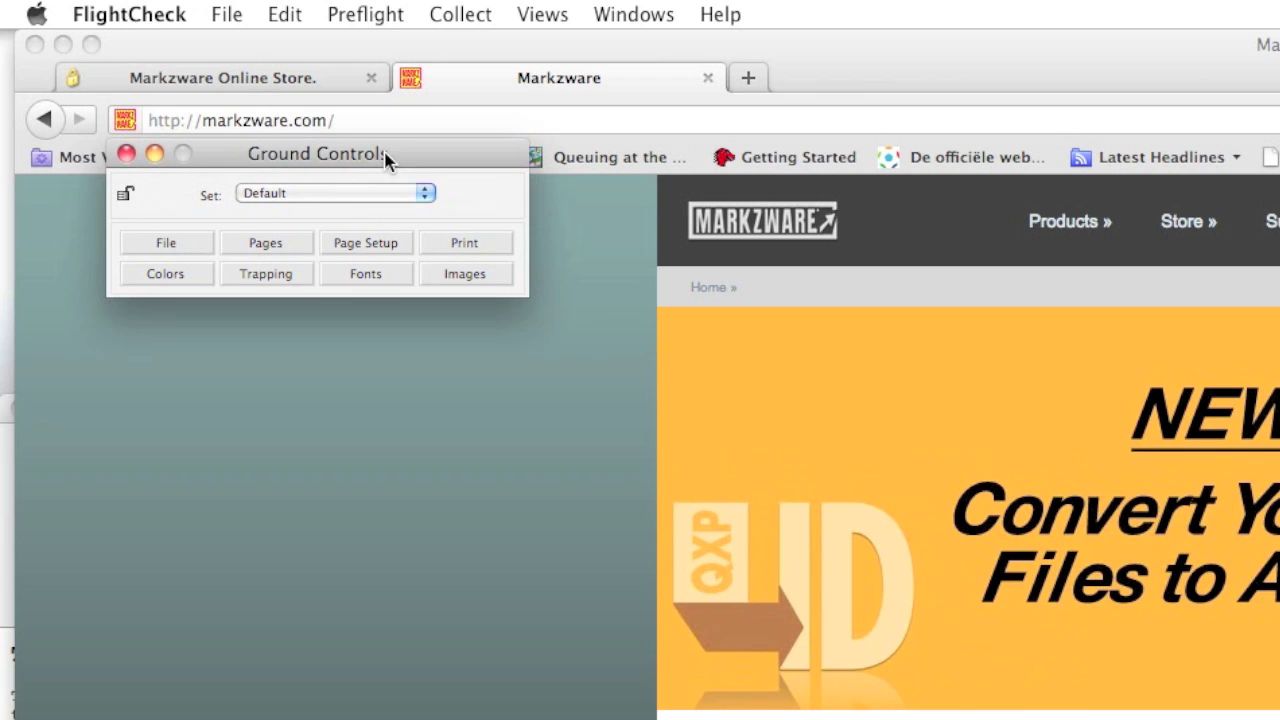
Show Ground Controls and expand all the image check categories
click(359, 11)
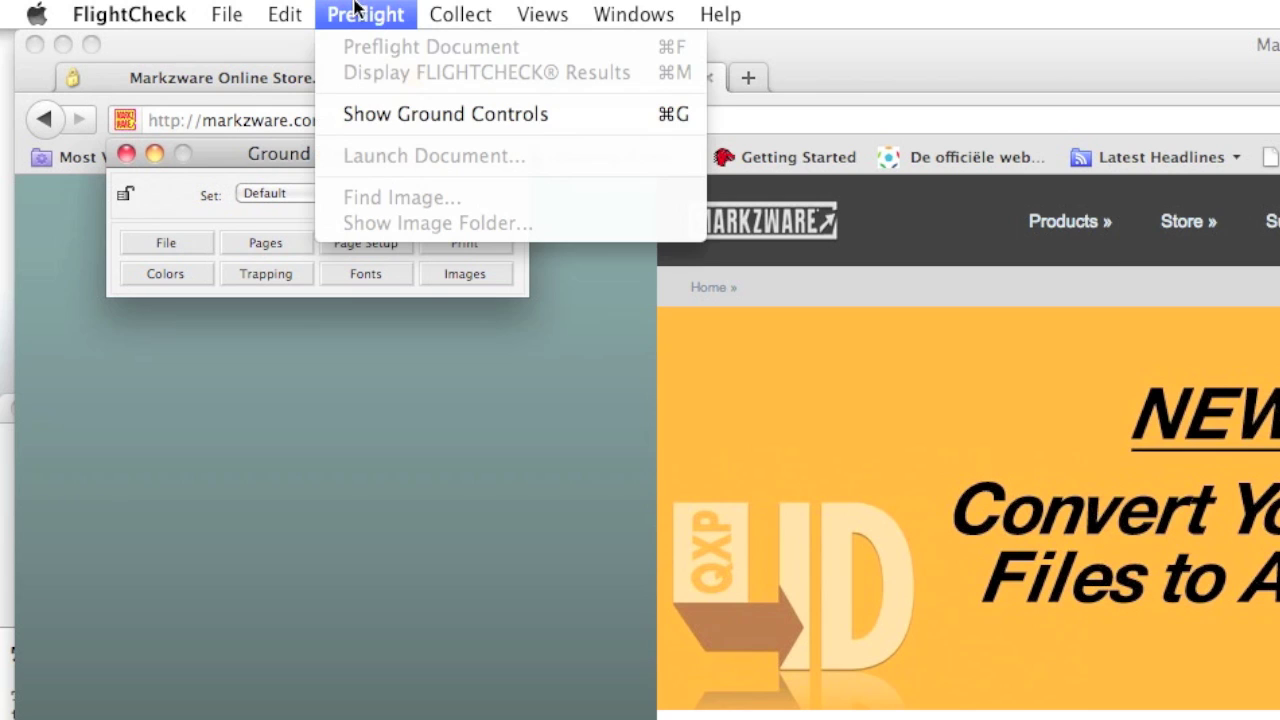
click(251, 155)
click(267, 243)
click(457, 280)
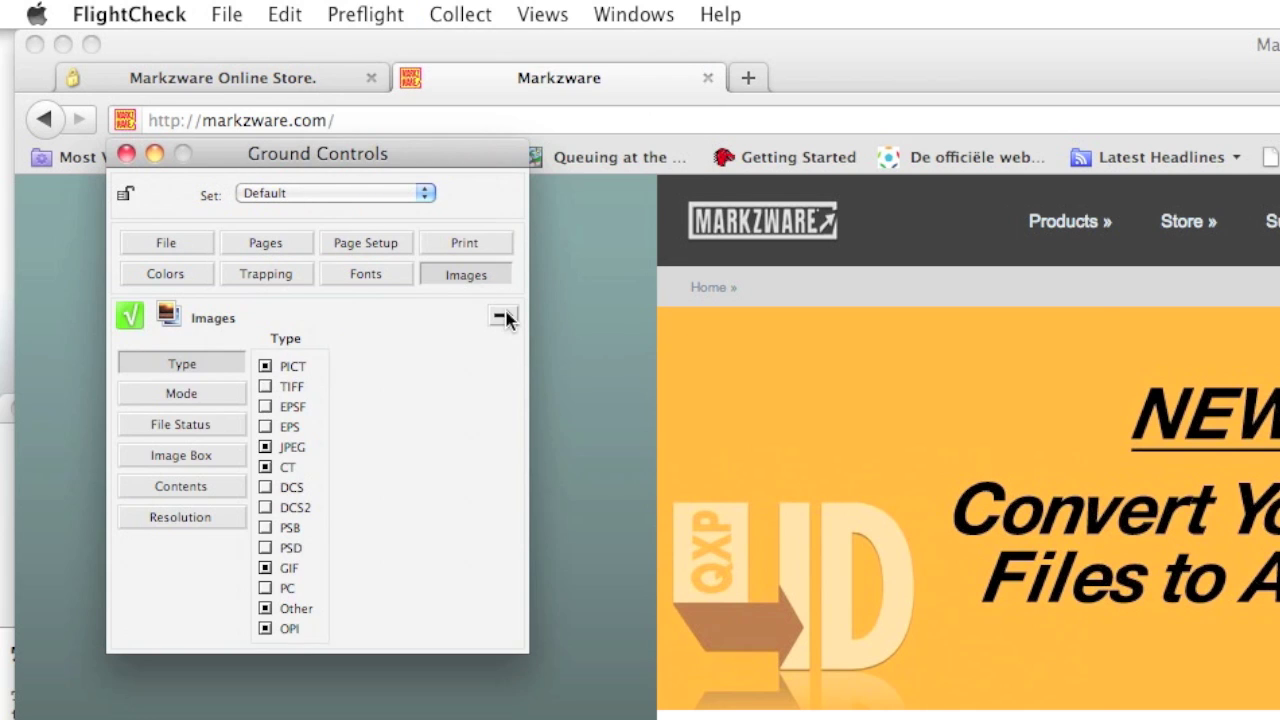
click(503, 316)
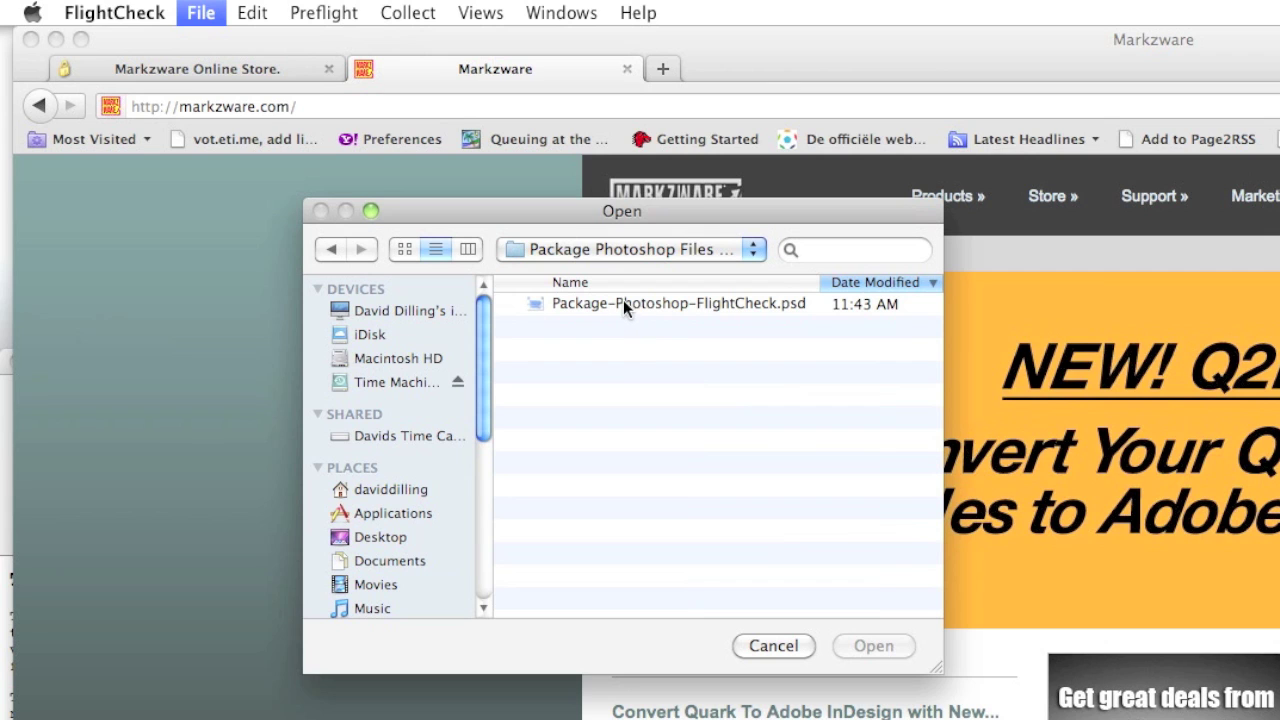
Preflight Package-Photoshop-FlightCheck.psd and inspect the RGB Image and Non-CMYK/PANTONE color flags
click(623, 301)
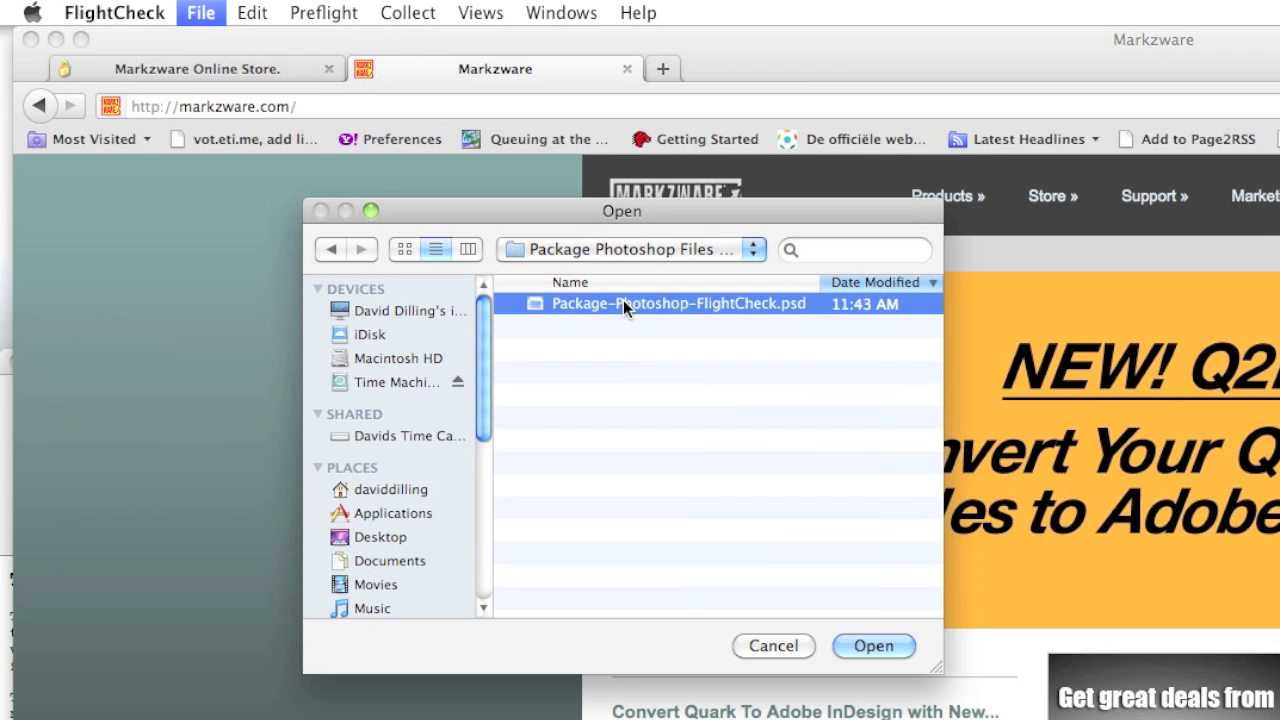
click(871, 645)
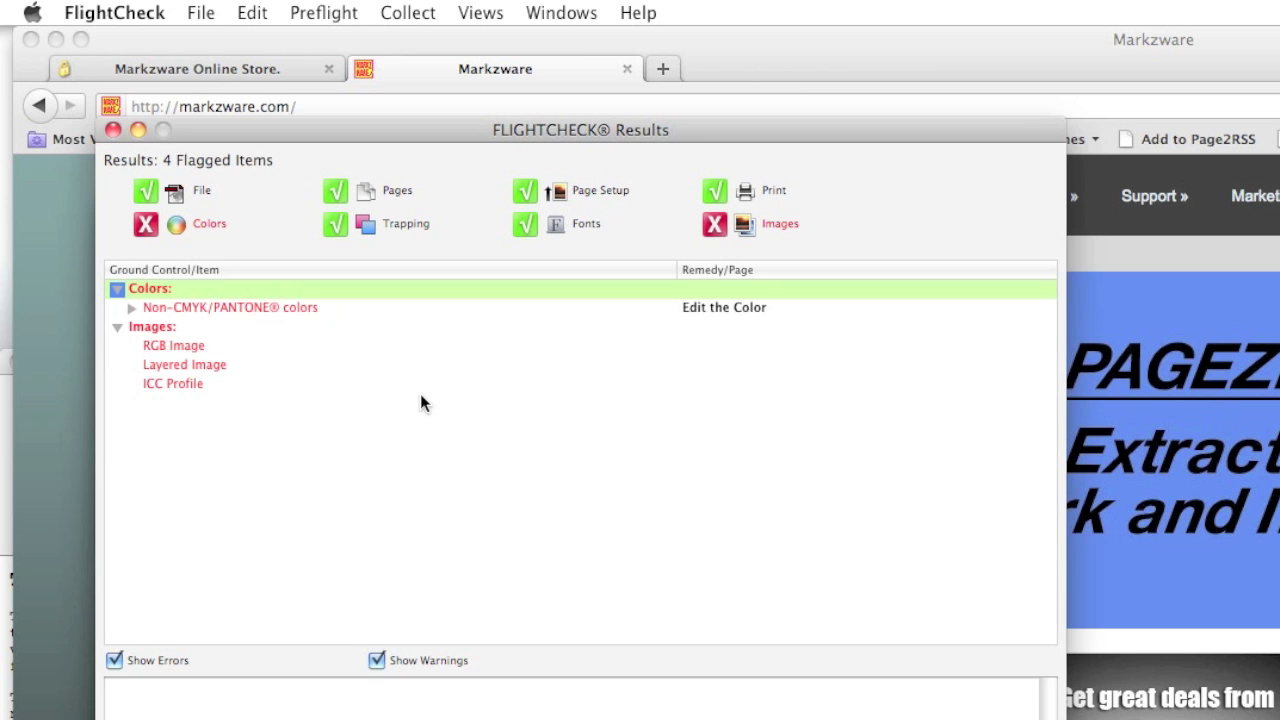
click(158, 345)
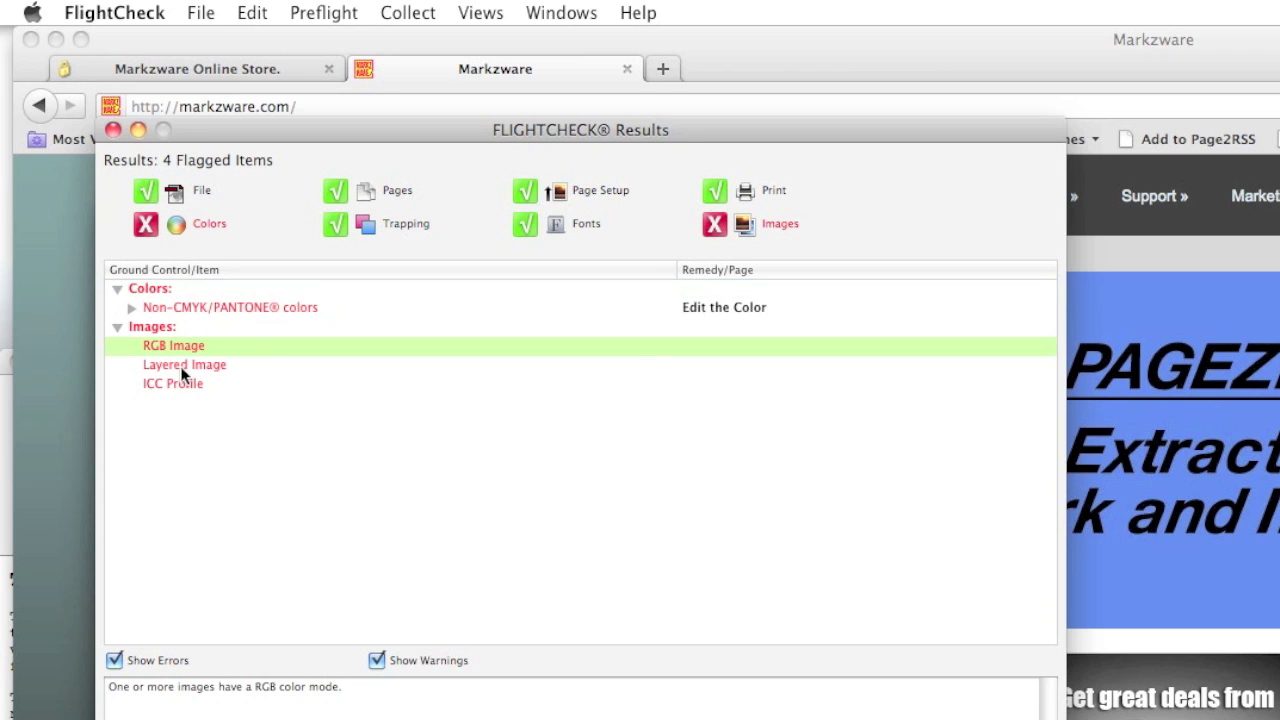
click(129, 308)
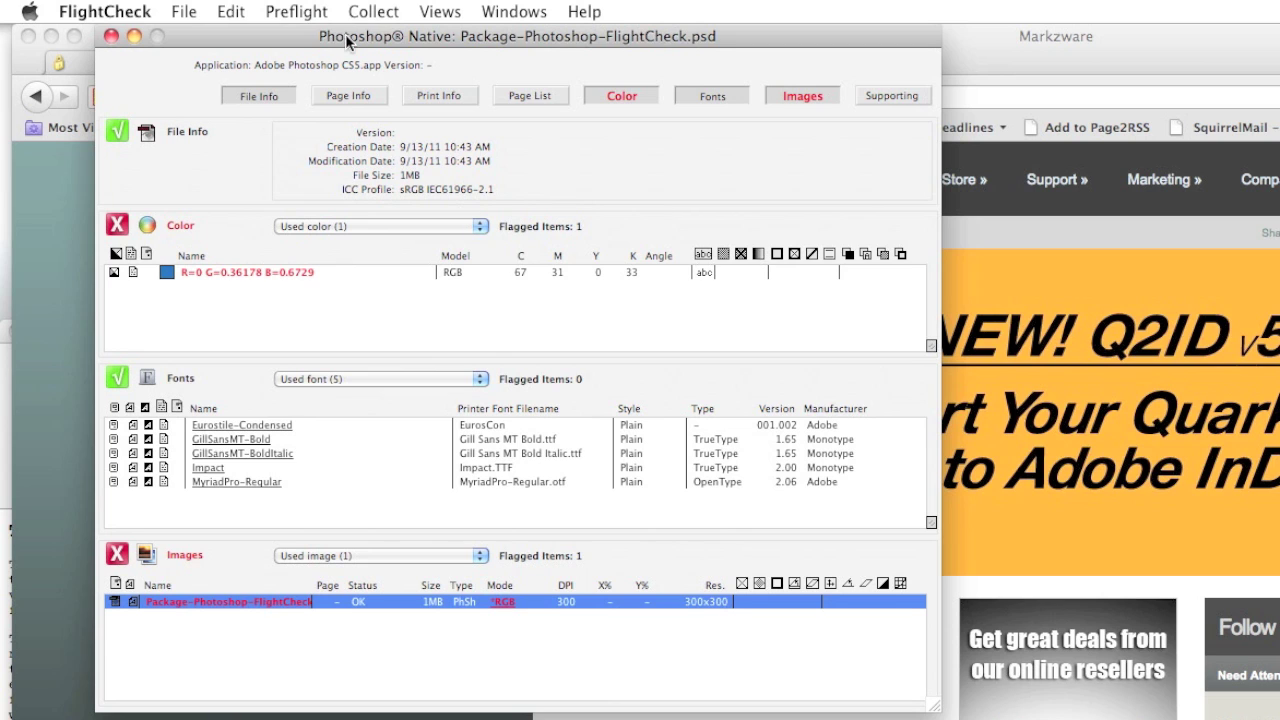
Open the PSD image's detail view listing its five fonts, including Eurostile-Condensed and Impact
drag(345, 35, 337, 55)
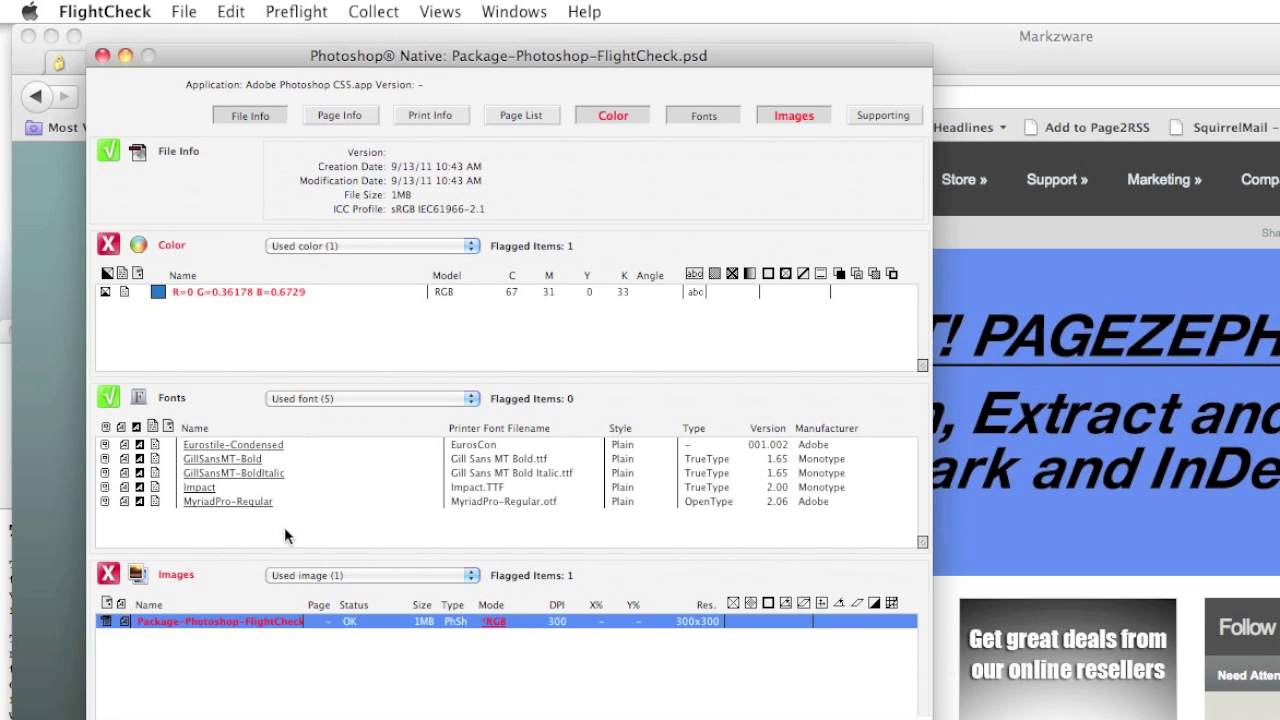
click(131, 637)
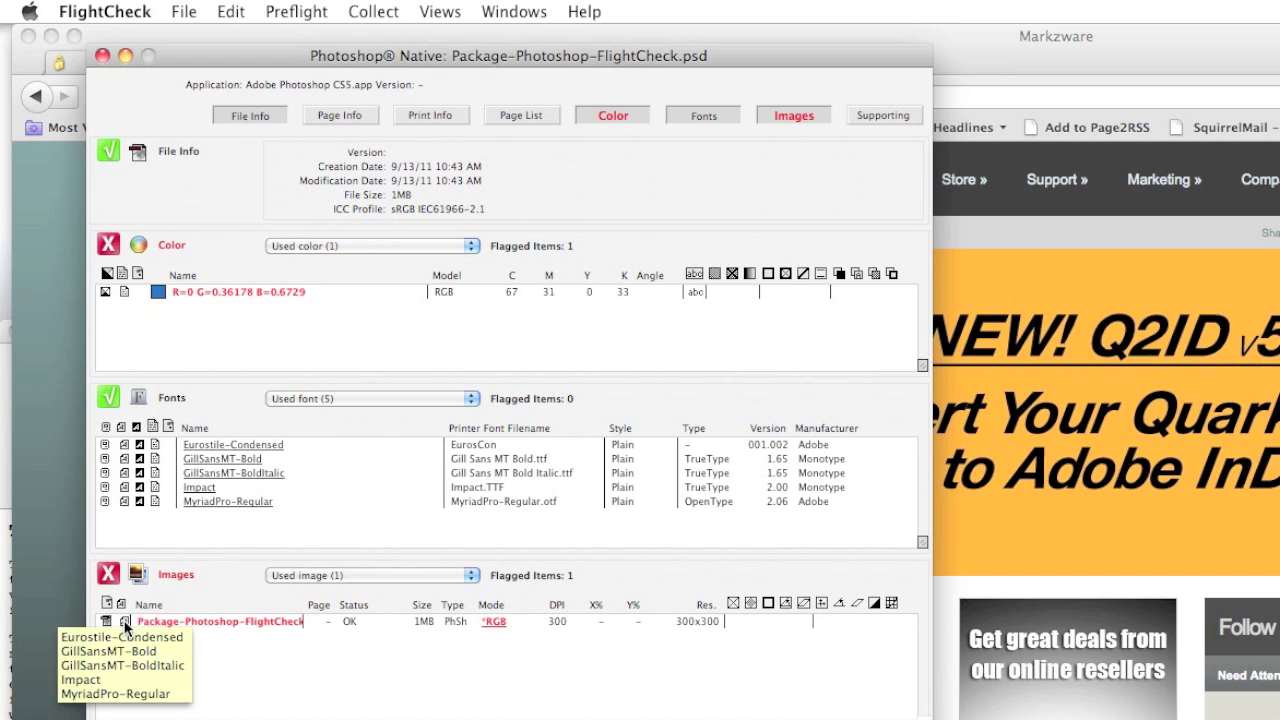
double_click(181, 622)
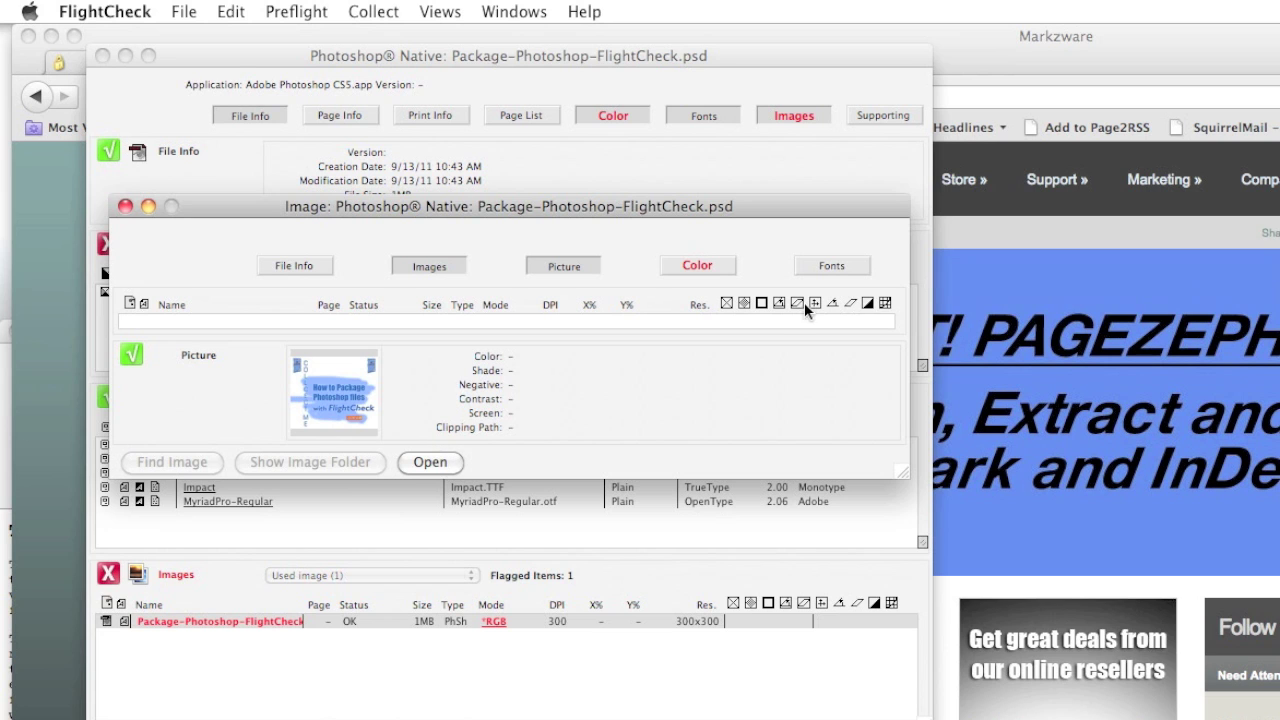
click(830, 265)
drag(696, 214, 676, 166)
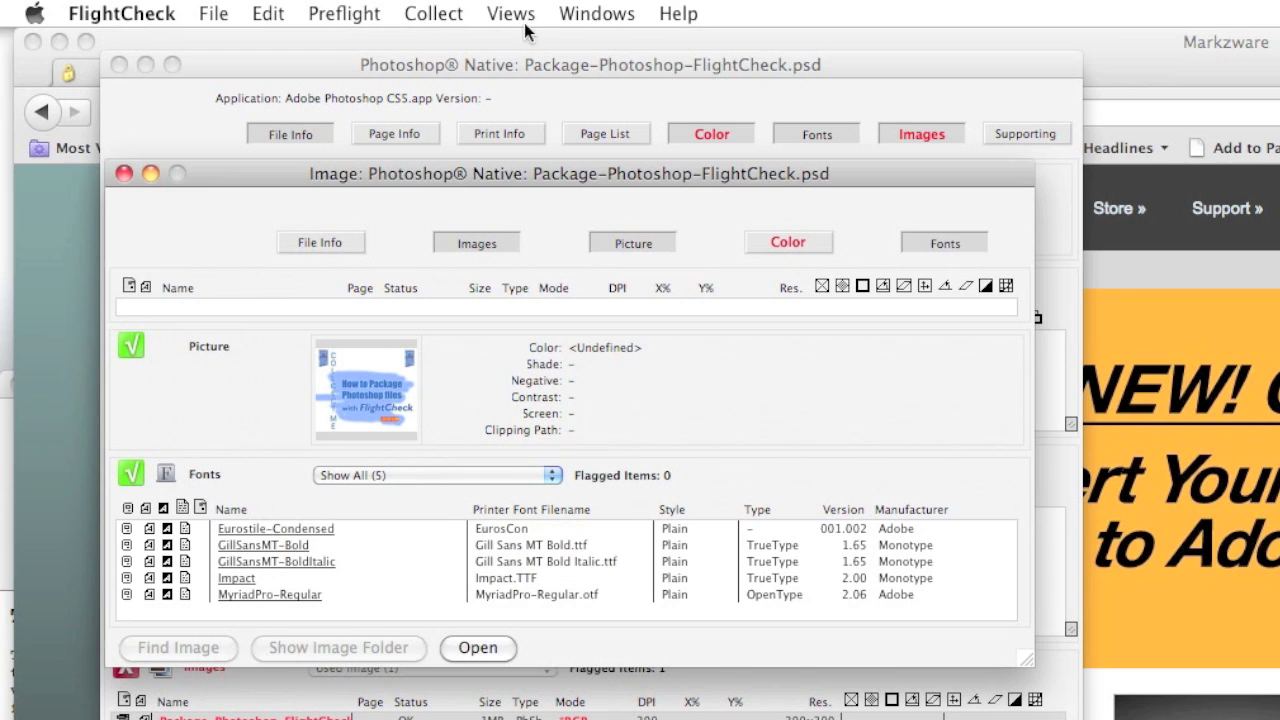
click(432, 8)
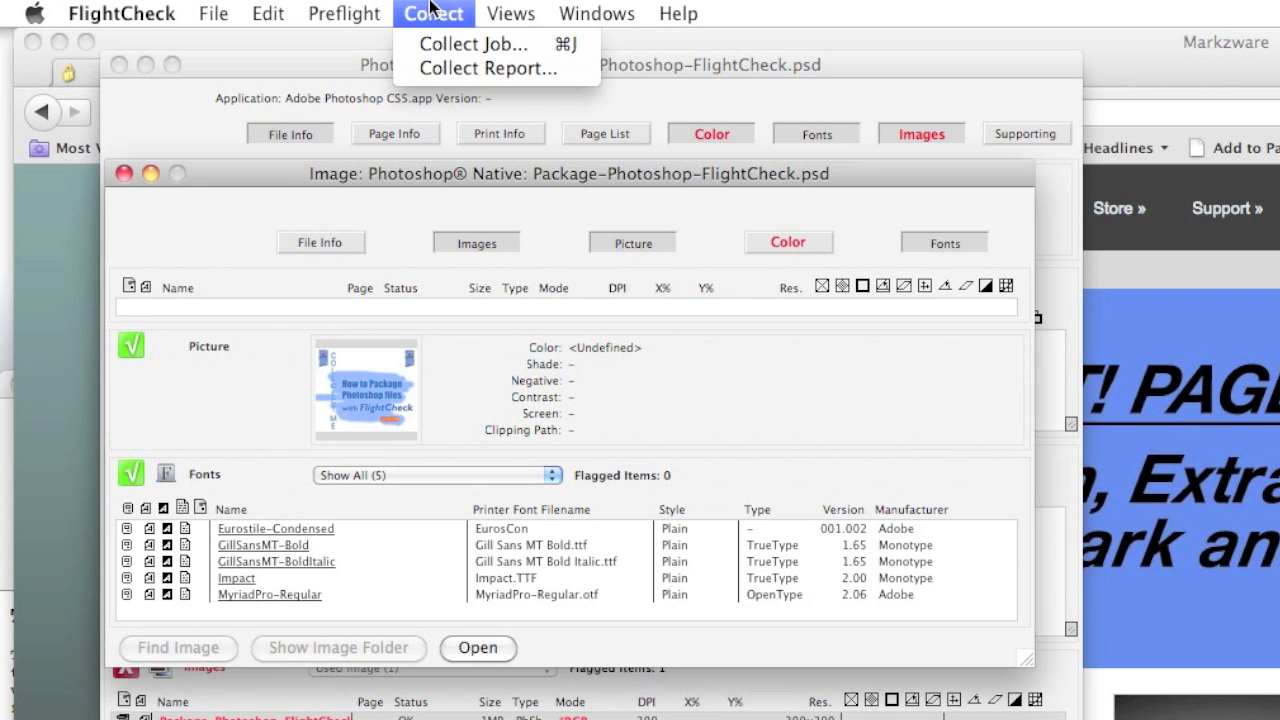
Set up Collect Job settings with Compress Job left on
click(474, 46)
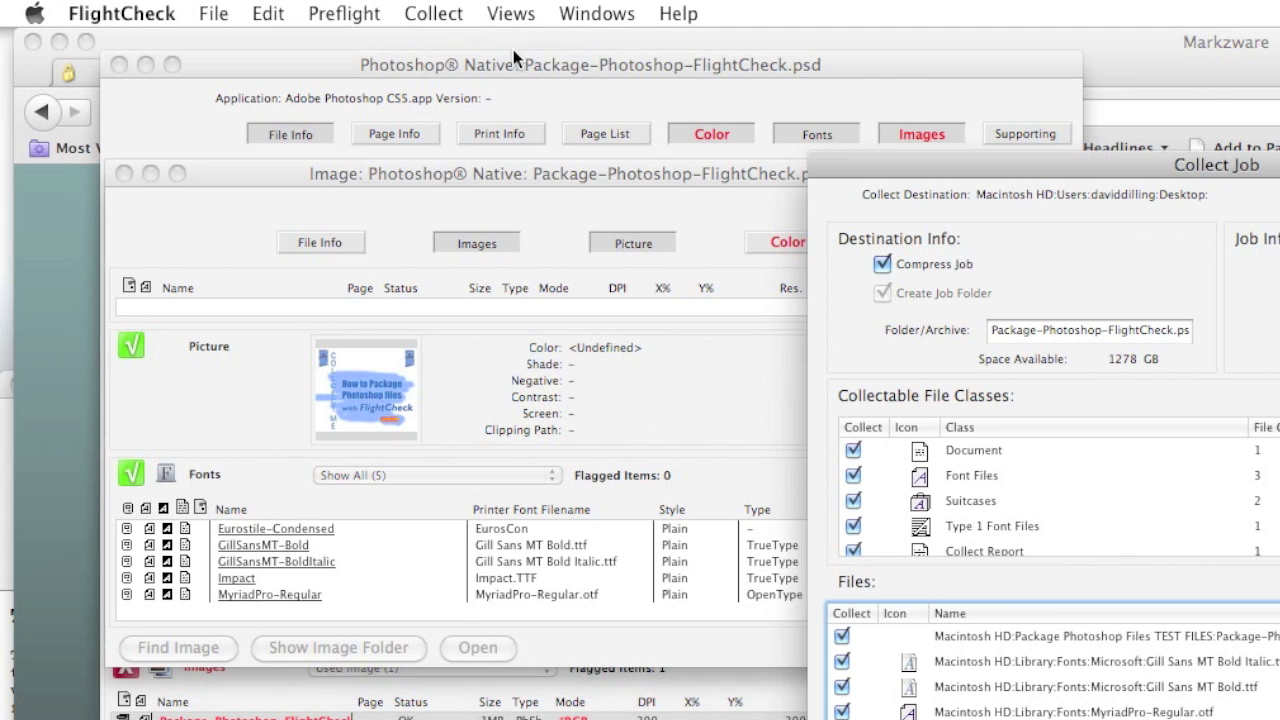
drag(1035, 166, 497, 94)
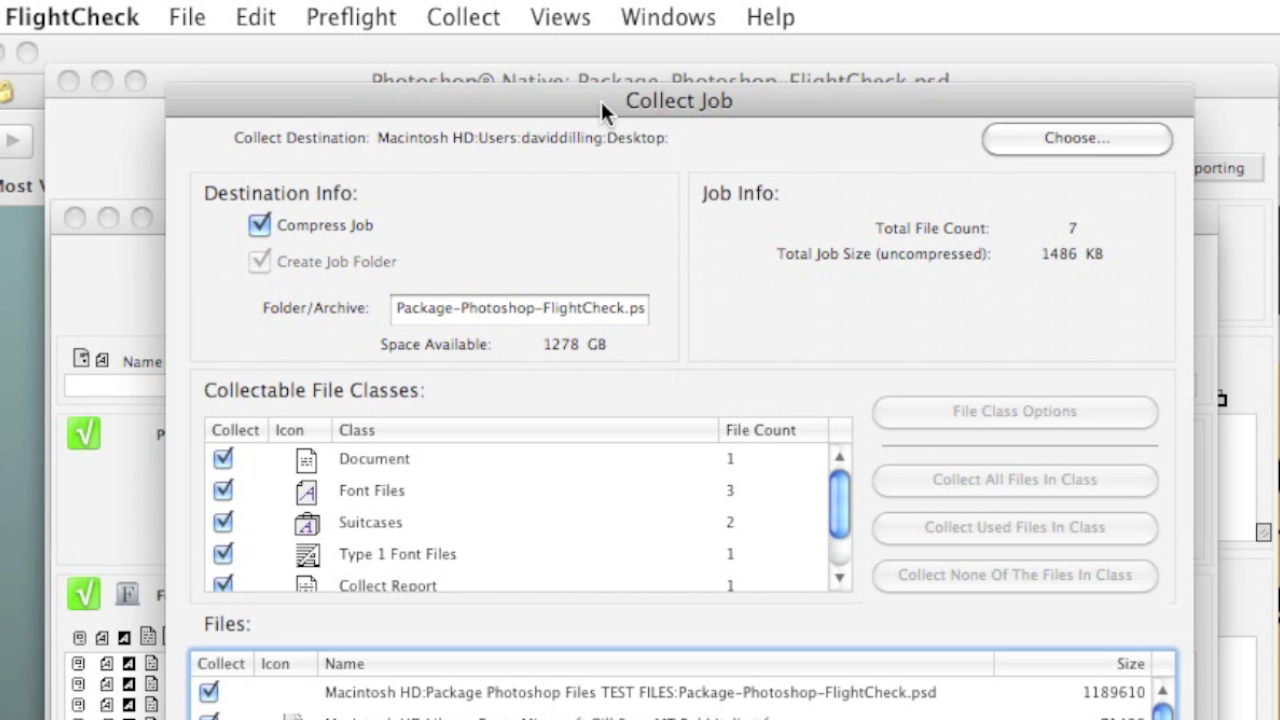
drag(598, 100, 581, 97)
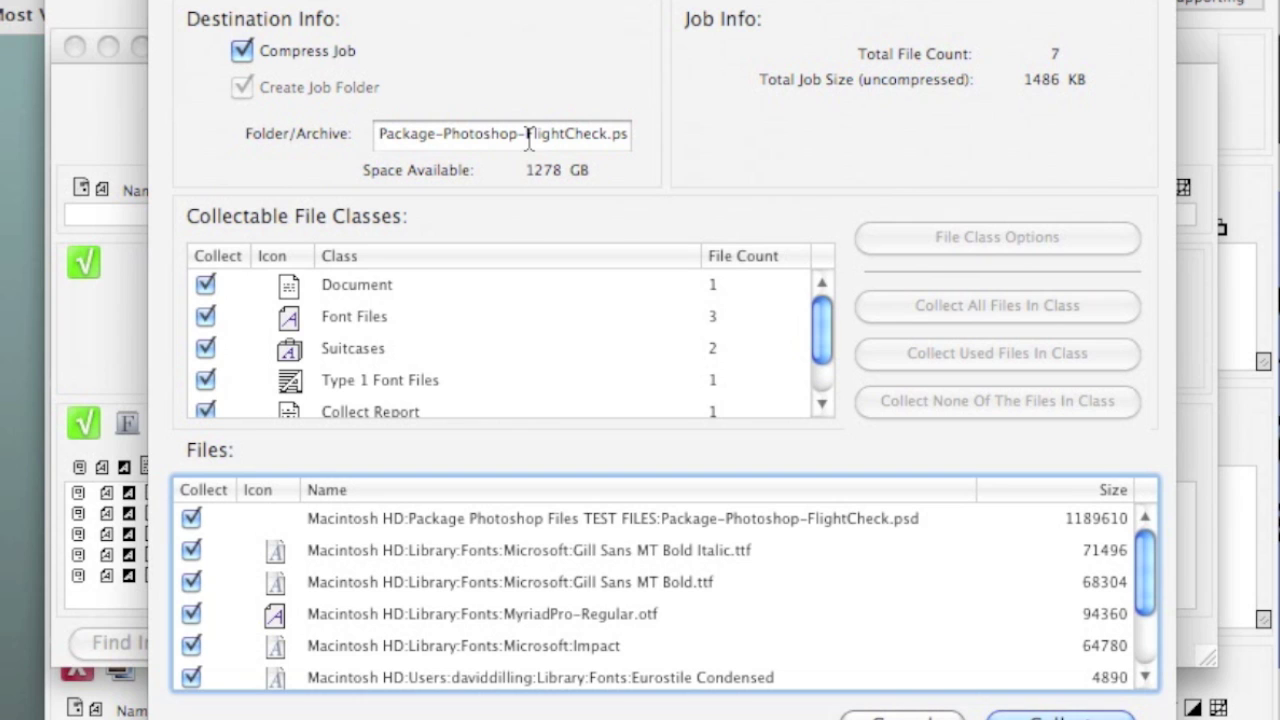
click(244, 50)
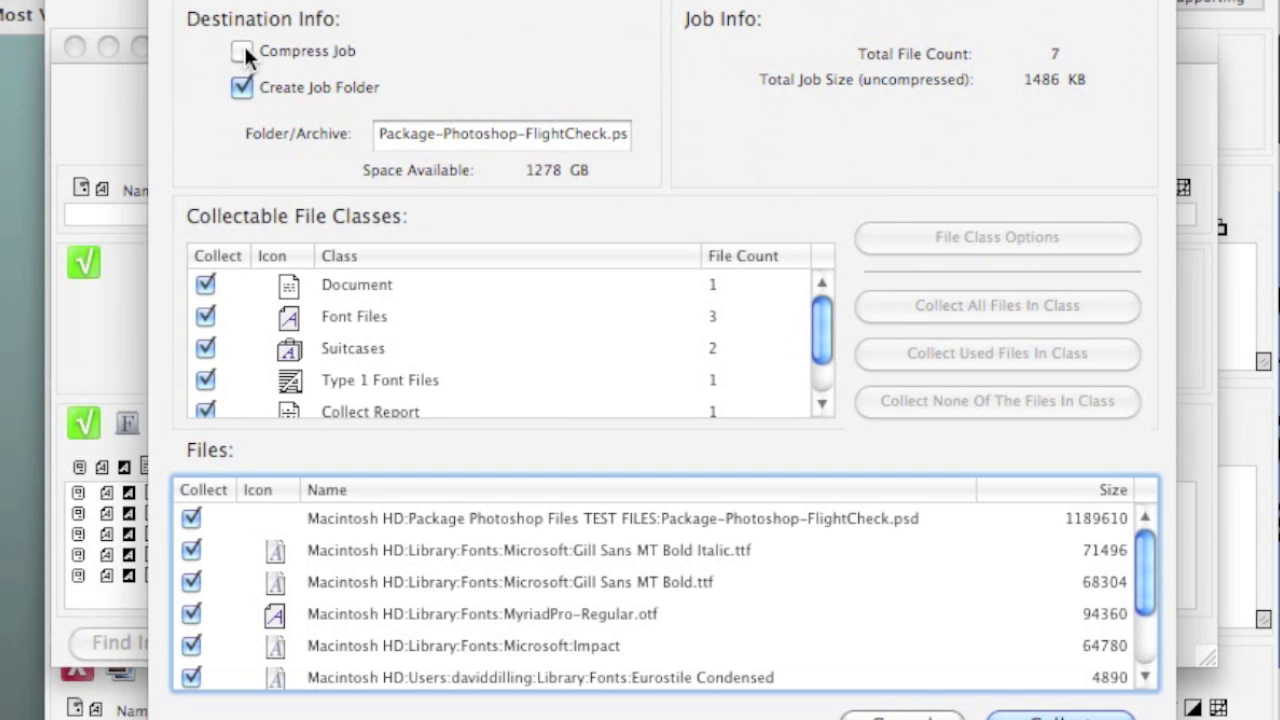
click(244, 44)
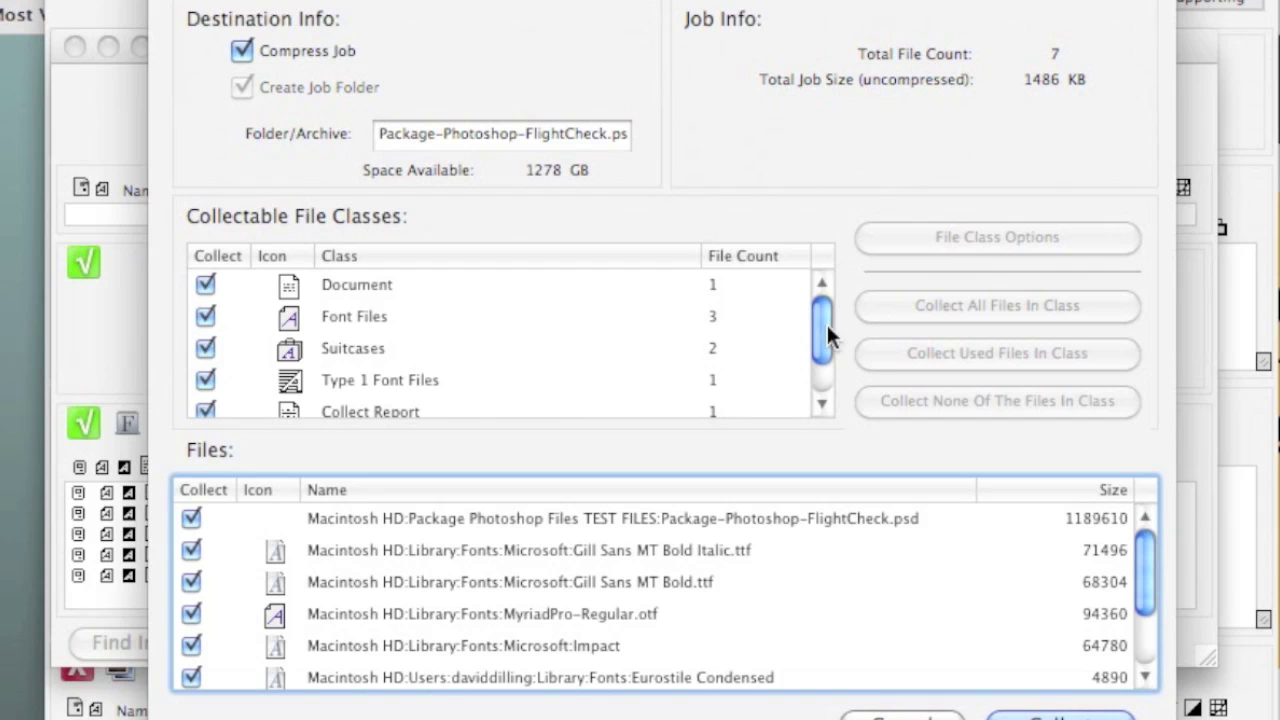
Review the file classes and files lists, then collect the job into a zip archive
mouse_move(822, 324)
mouse_down()
mouse_move(822, 357)
mouse_move(822, 326)
mouse_up()
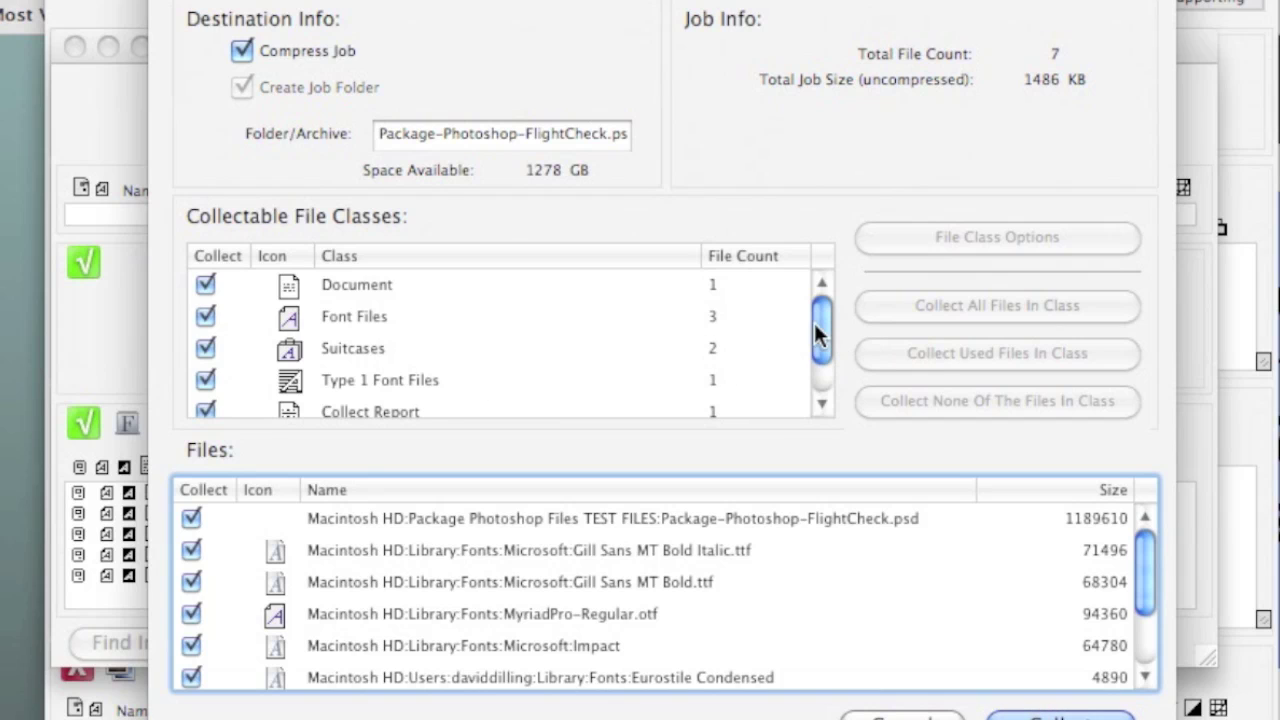
drag(814, 323, 814, 346)
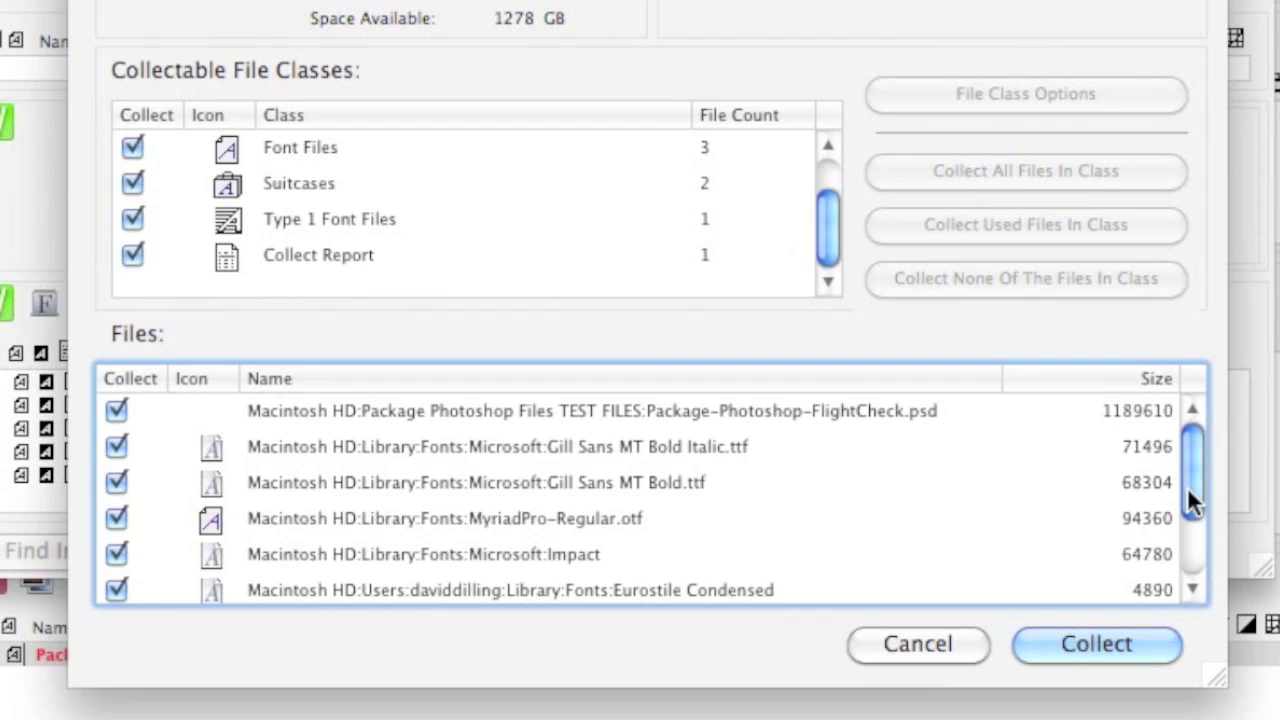
mouse_move(1194, 465)
mouse_down()
mouse_move(1195, 508)
mouse_move(1198, 400)
mouse_up()
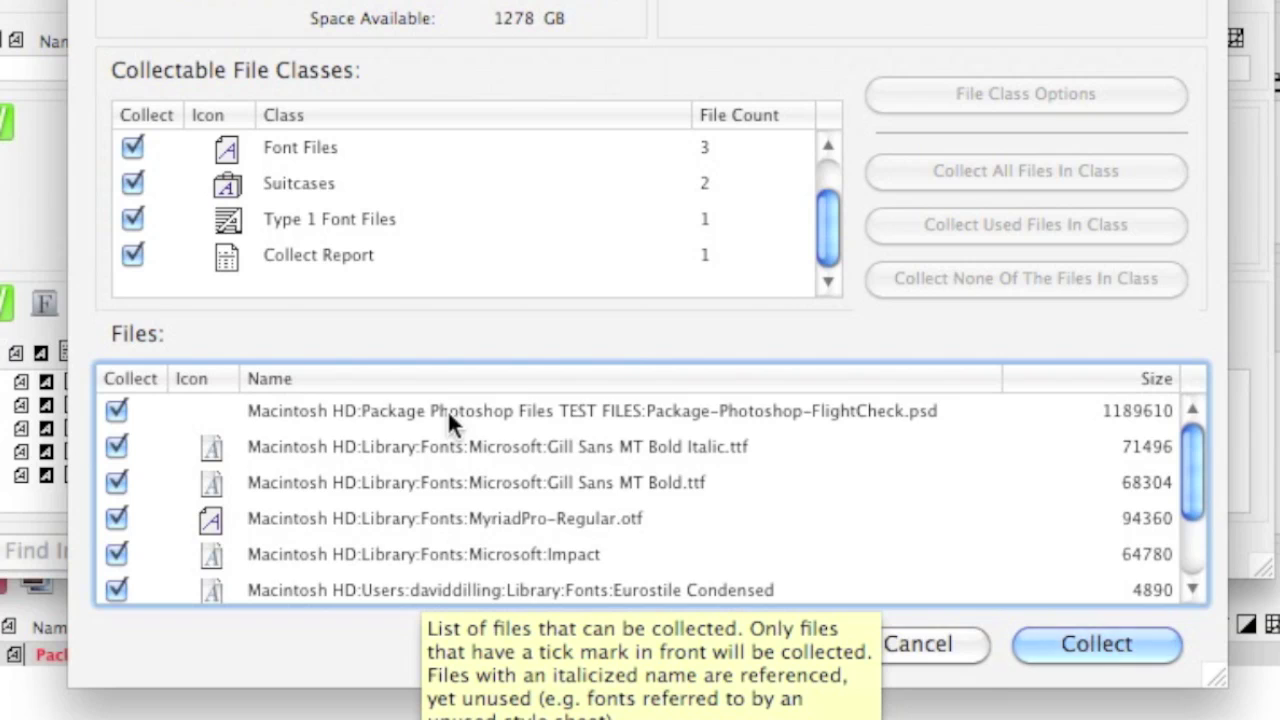
mouse_move(447, 418)
click(1110, 634)
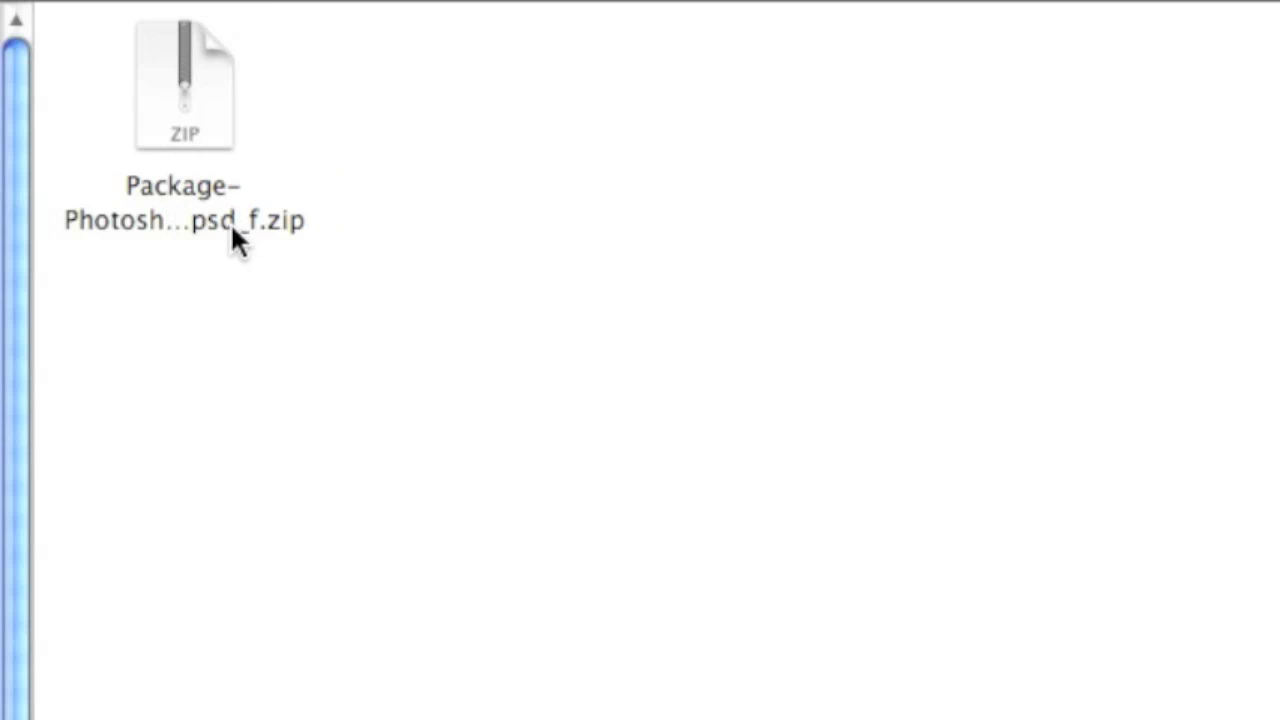
Unzip the job archive and open its _f folder to check CollectReport.txt
double_click(198, 66)
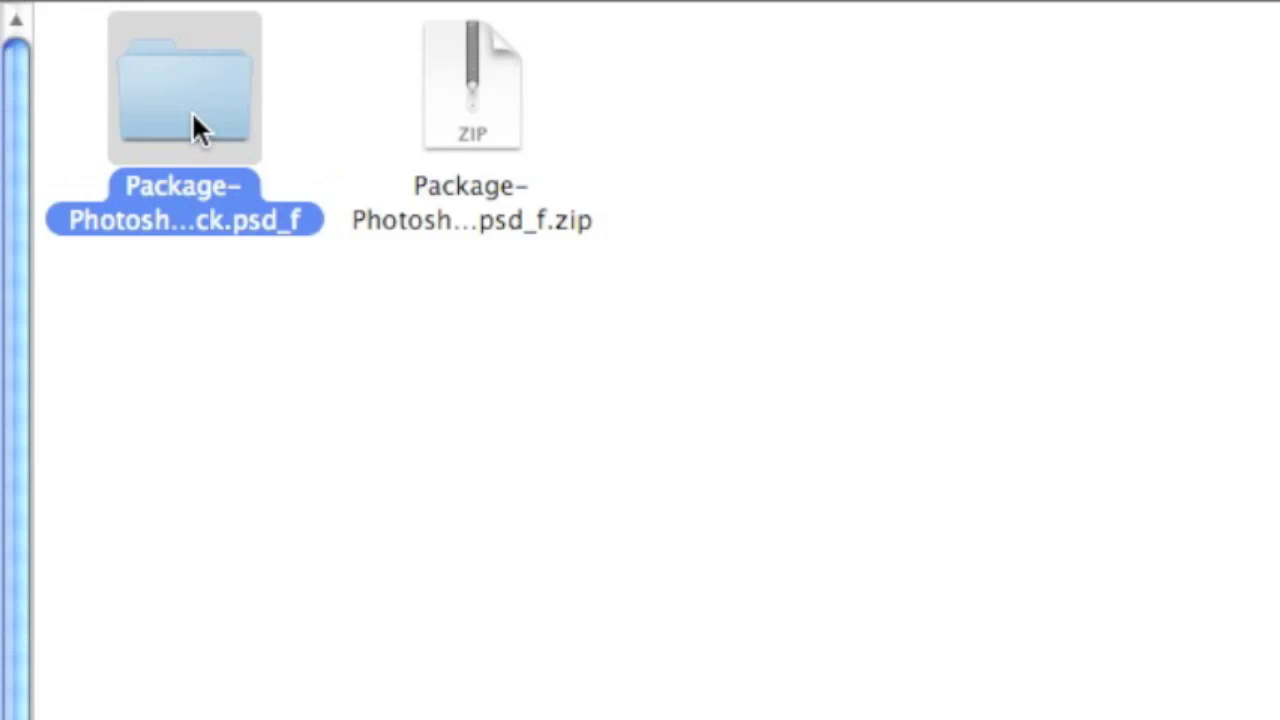
click(228, 312)
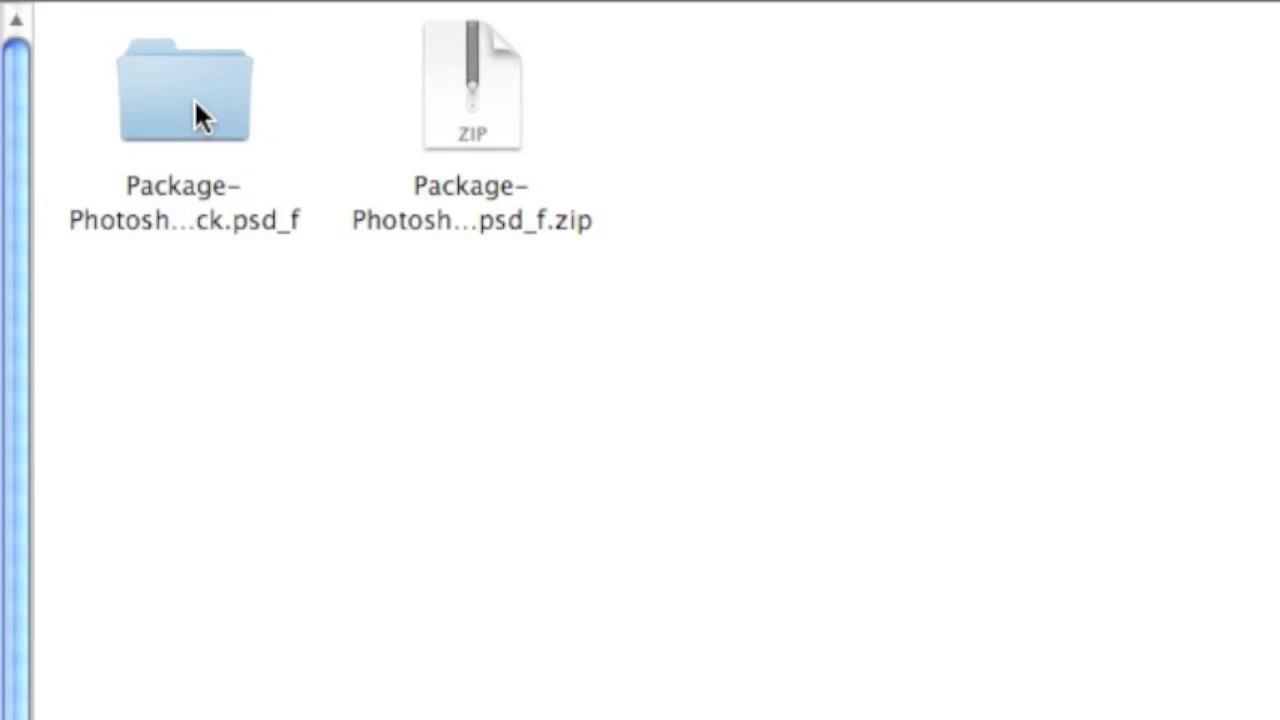
double_click(194, 100)
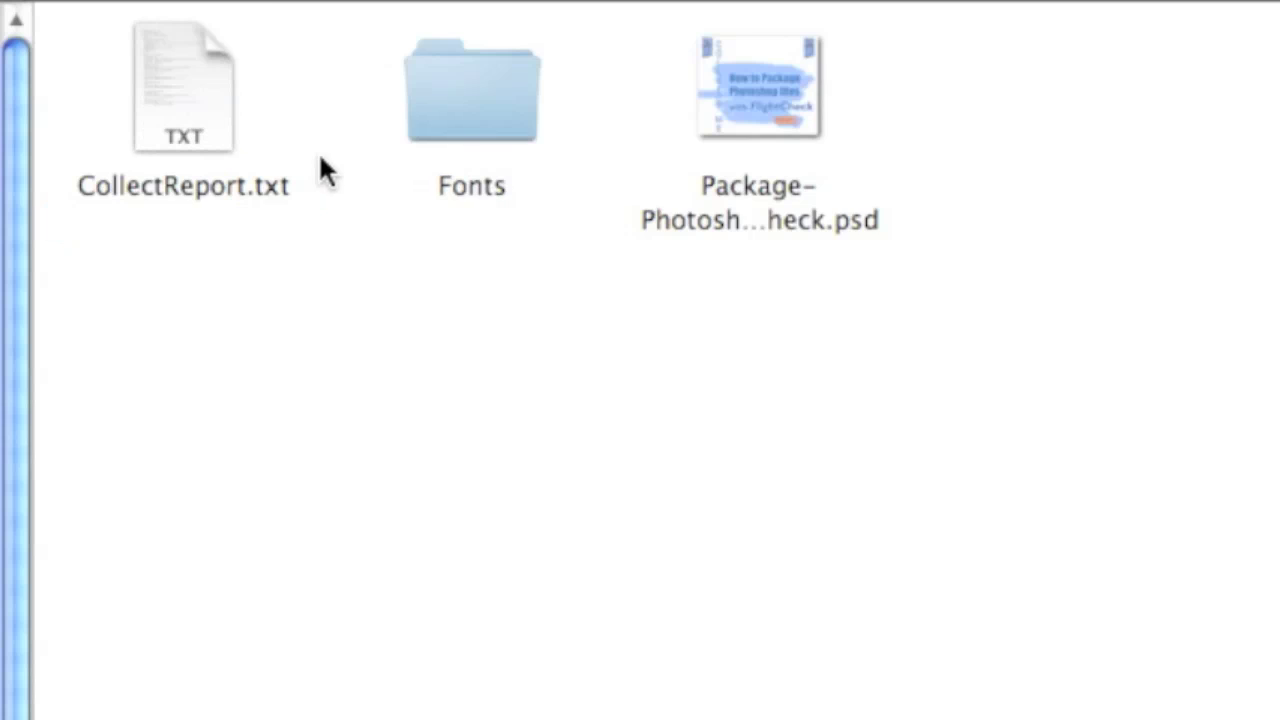
click(204, 101)
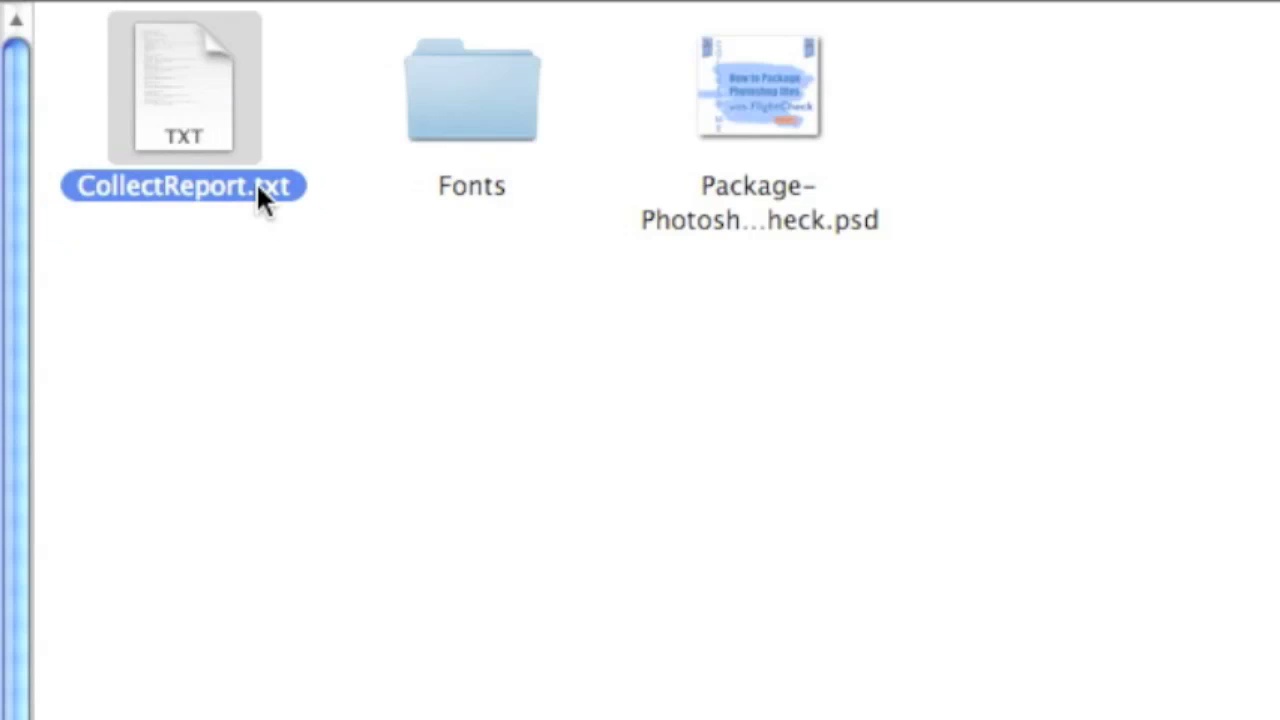
click(550, 275)
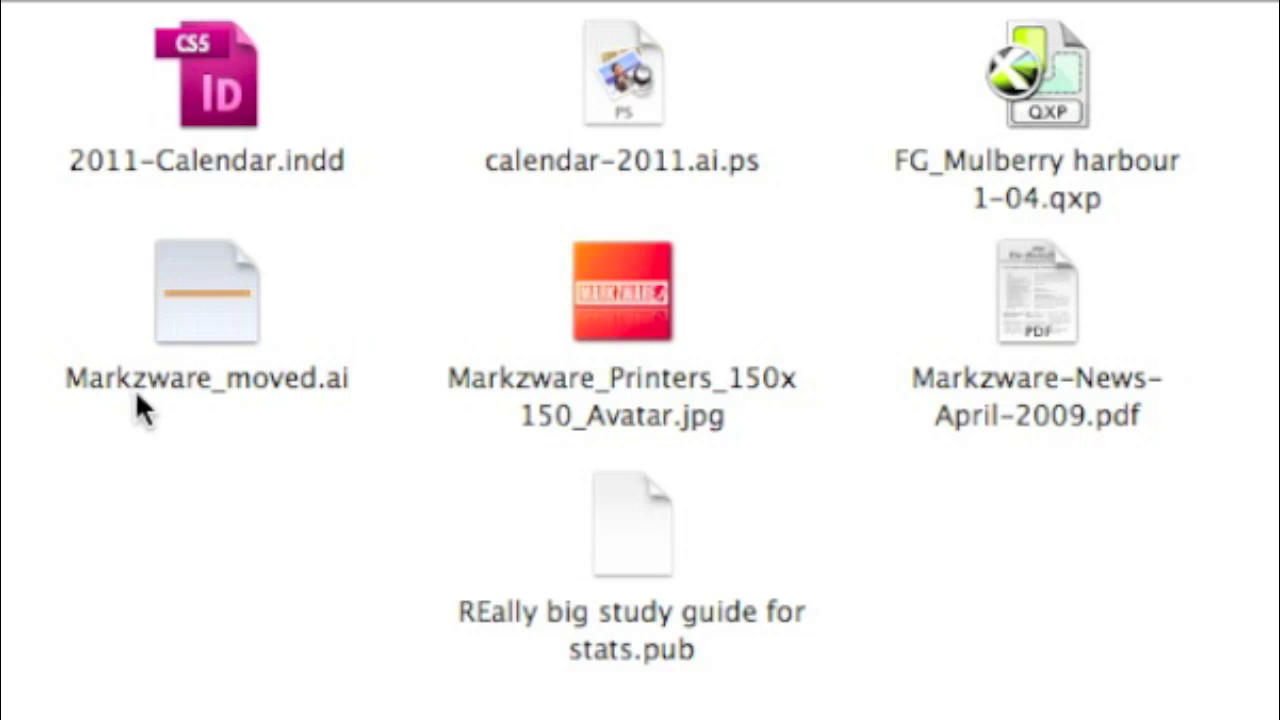
Select calendar-2011.ai.ps among the sample design files for preflighting
click(190, 325)
click(676, 314)
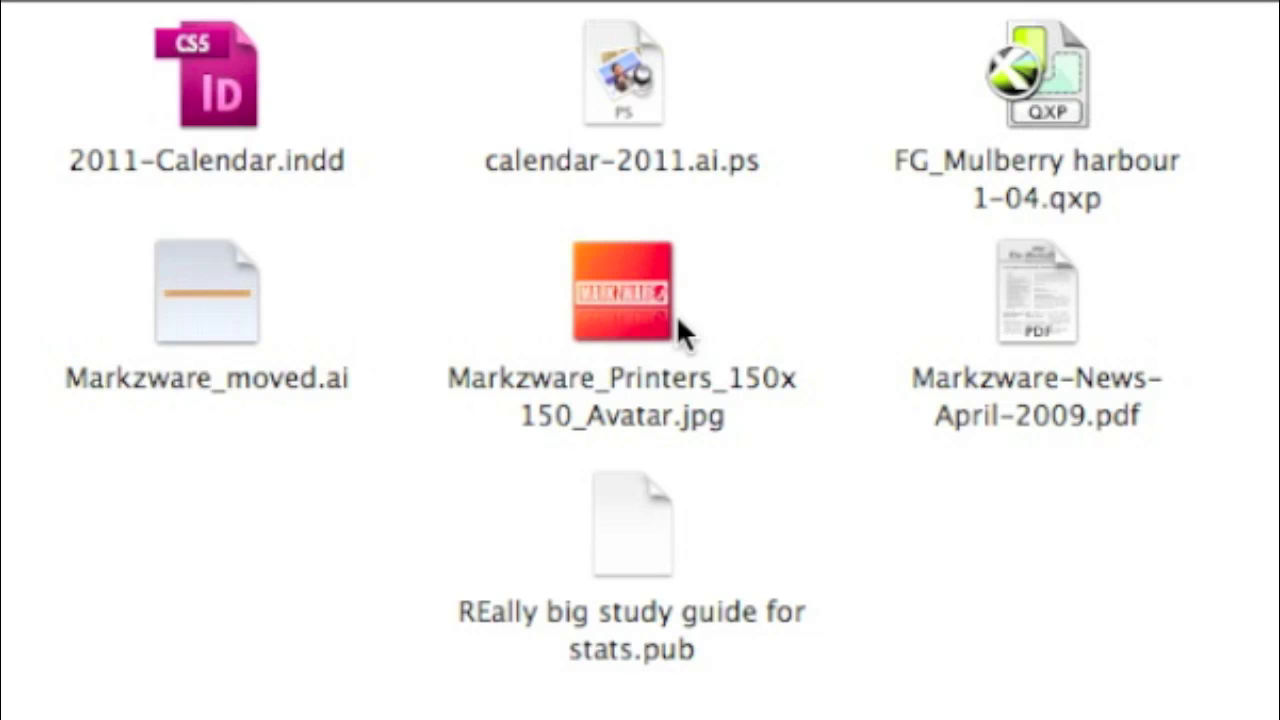
click(599, 240)
click(587, 70)
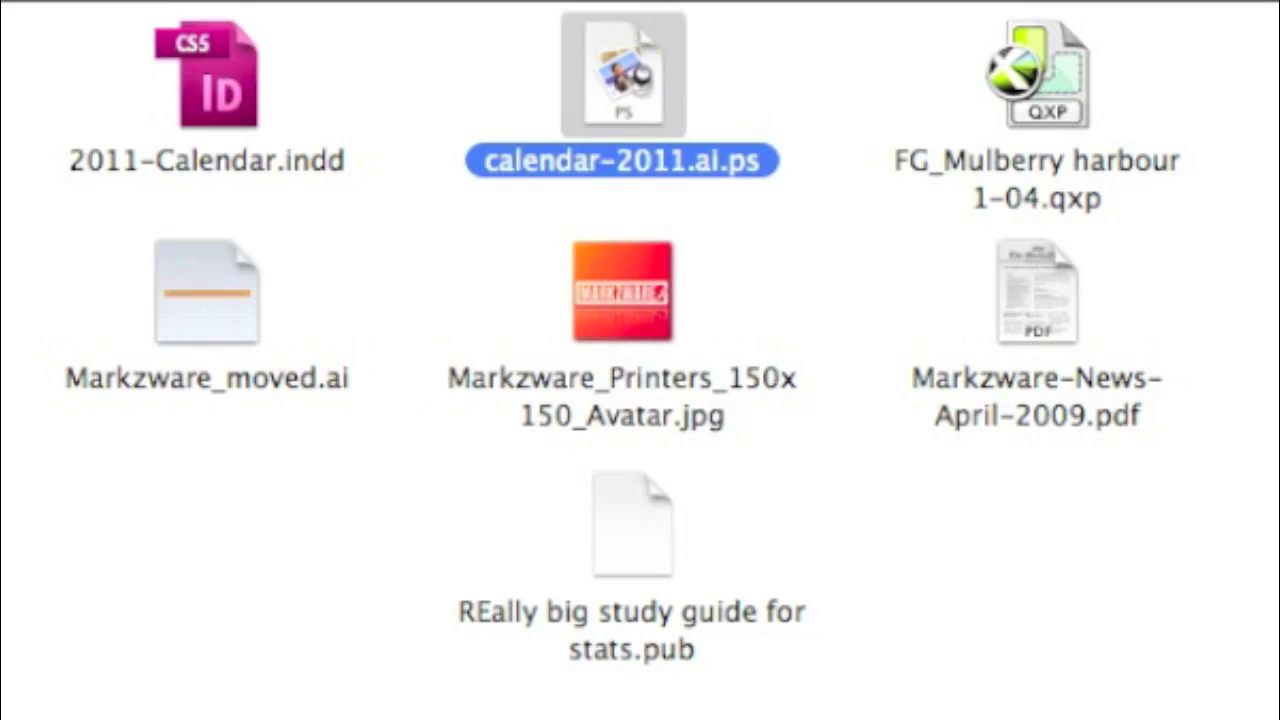